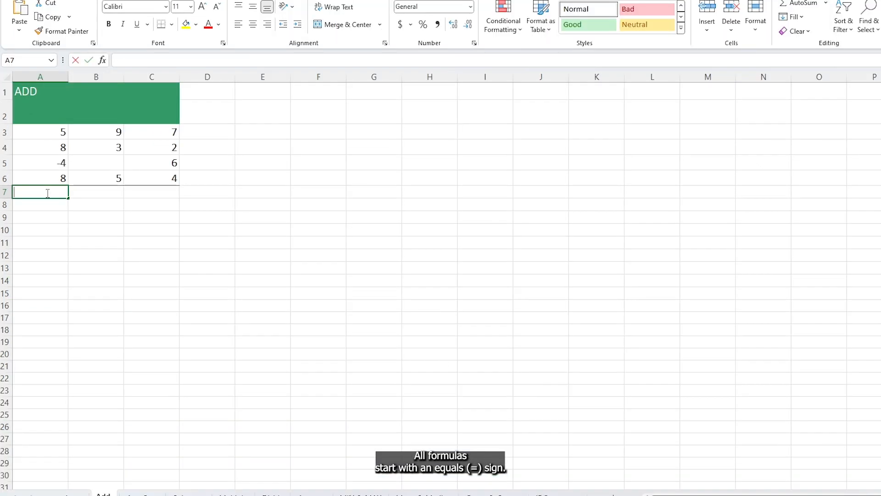
Enter the addition formula =5+8 in cell A7, and a formula adding more than two numbers in A8
text(=)
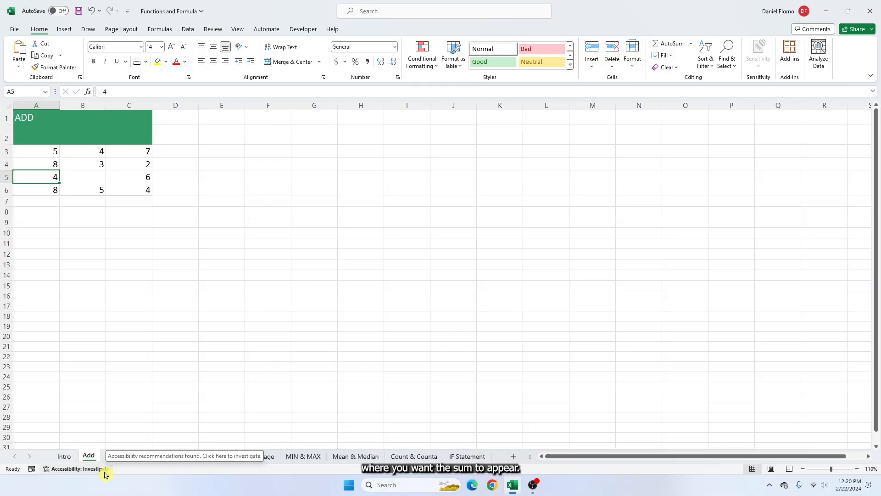
click(46, 202)
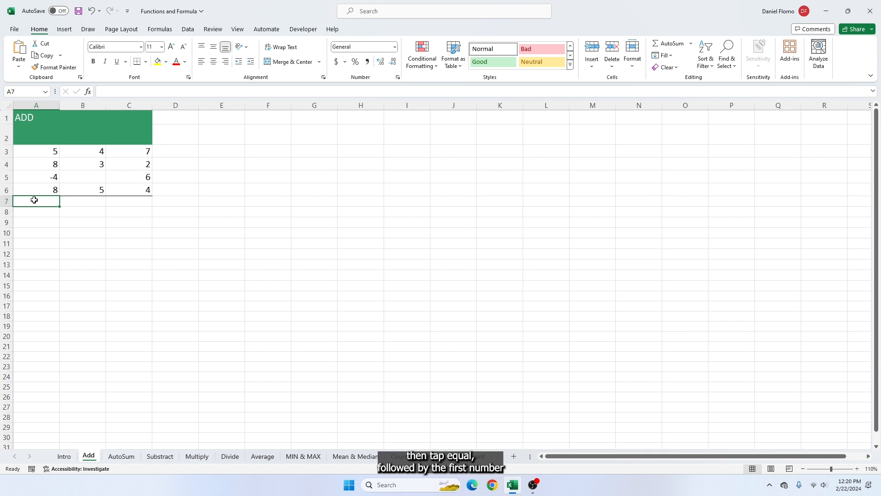
text(=)
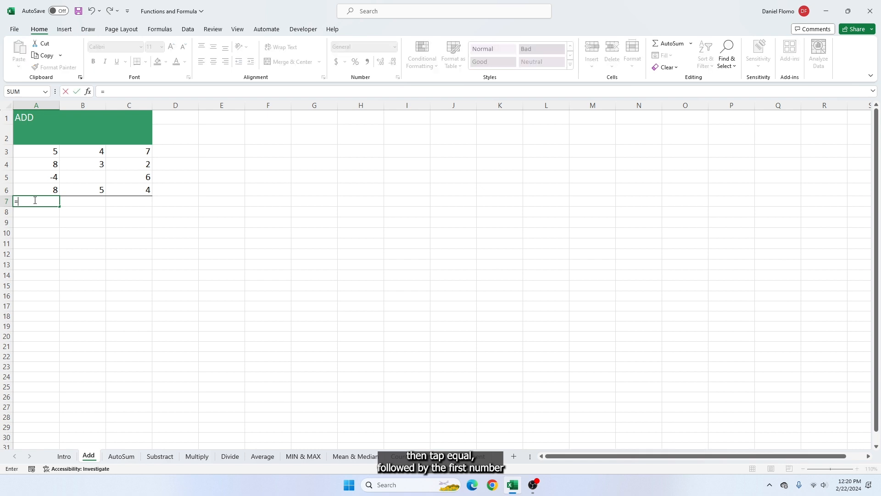
text(5)
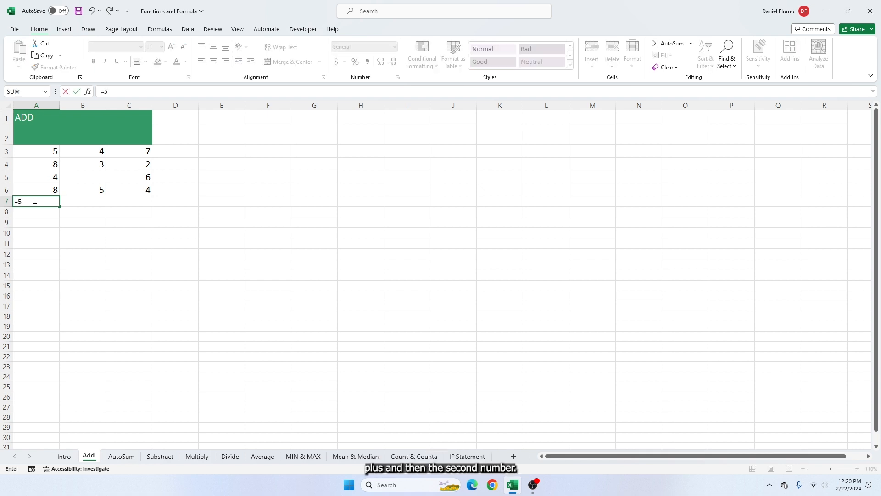
text(+8)
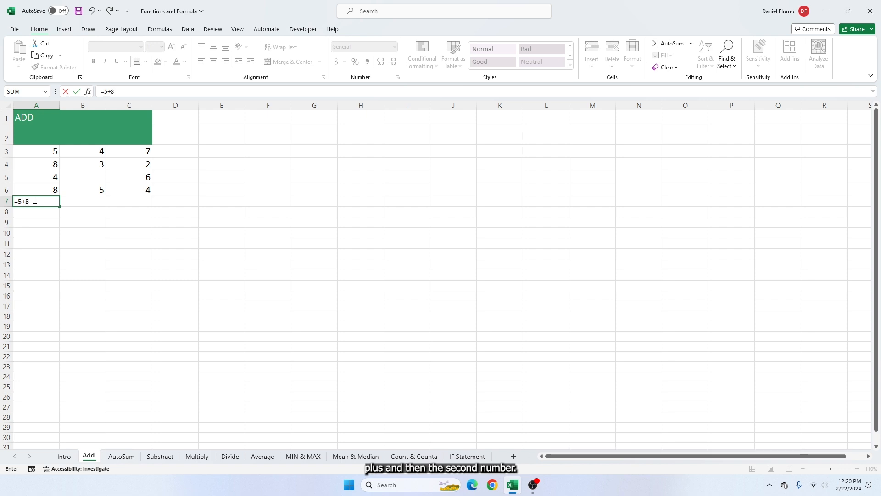
key(Return)
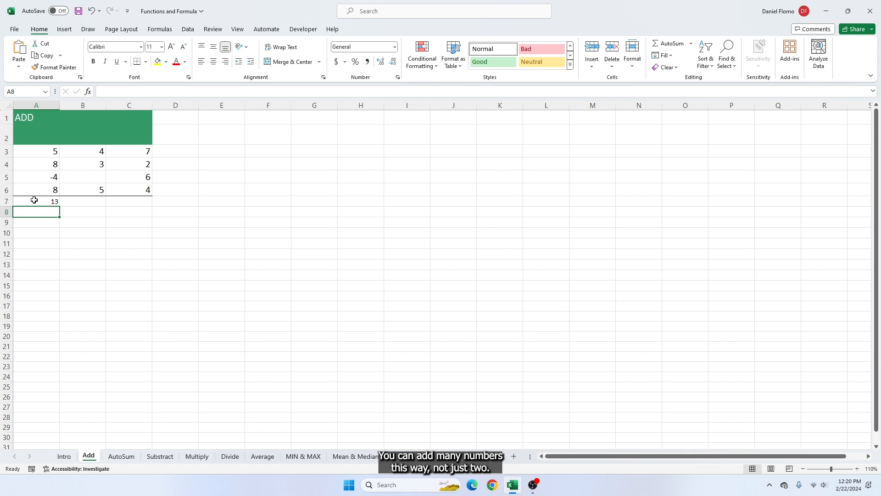
key(Return)
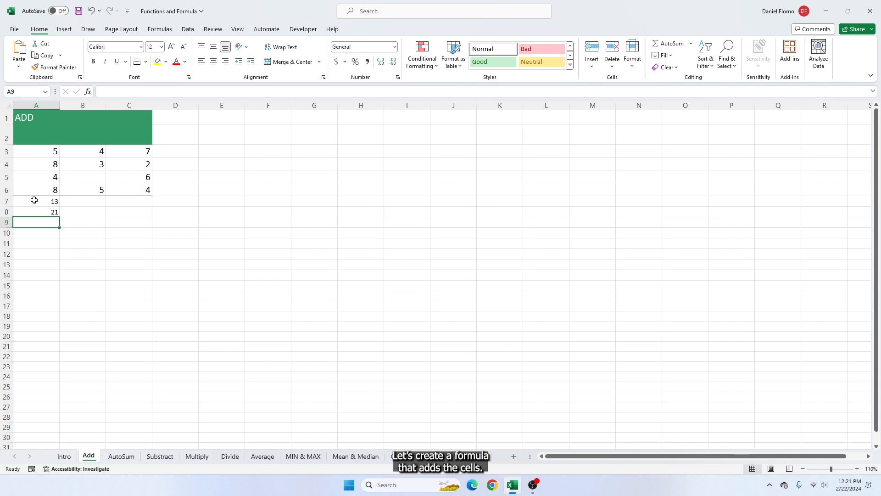
Enter a formula in cell D3 that adds the two referenced cells, =A3+B3
click(178, 152)
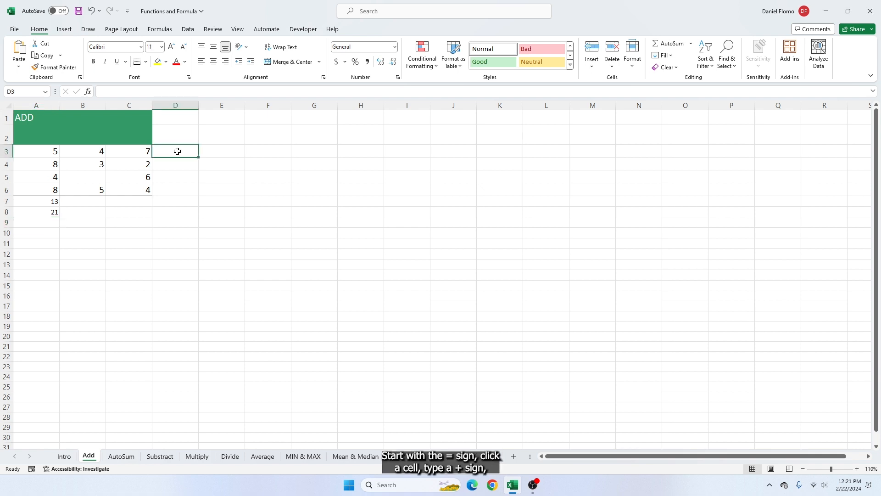
text(=)
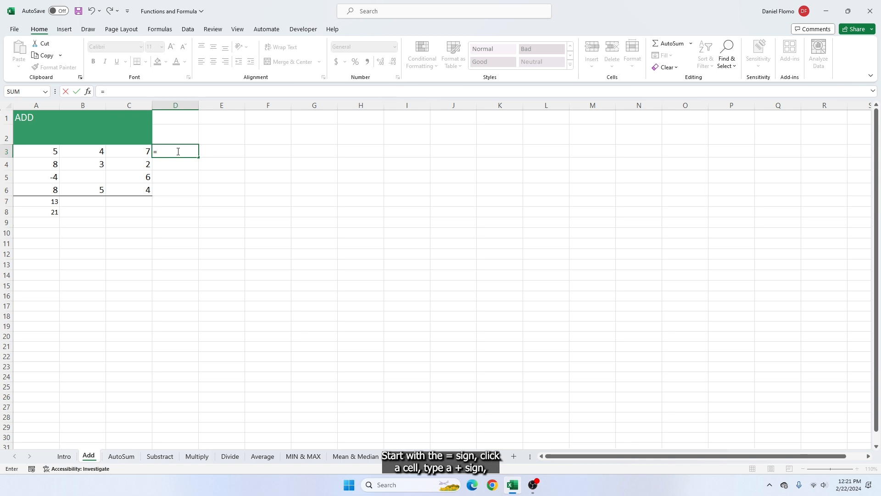
click(47, 153)
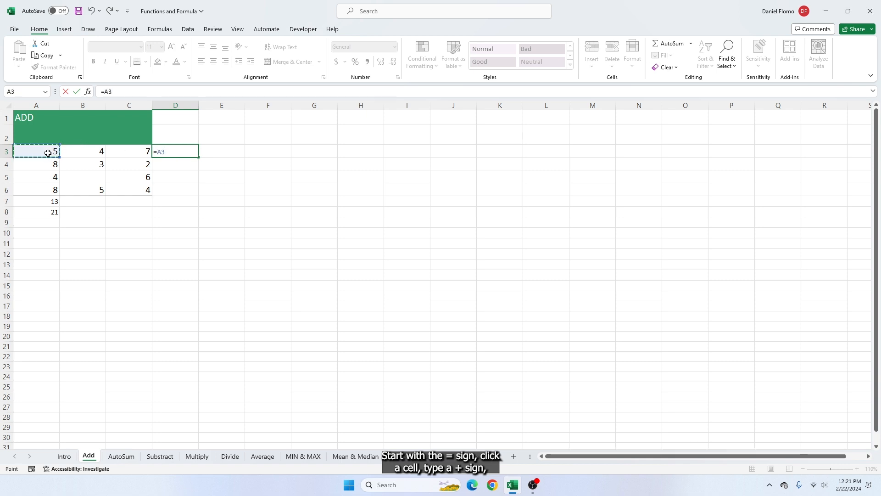
text(+)
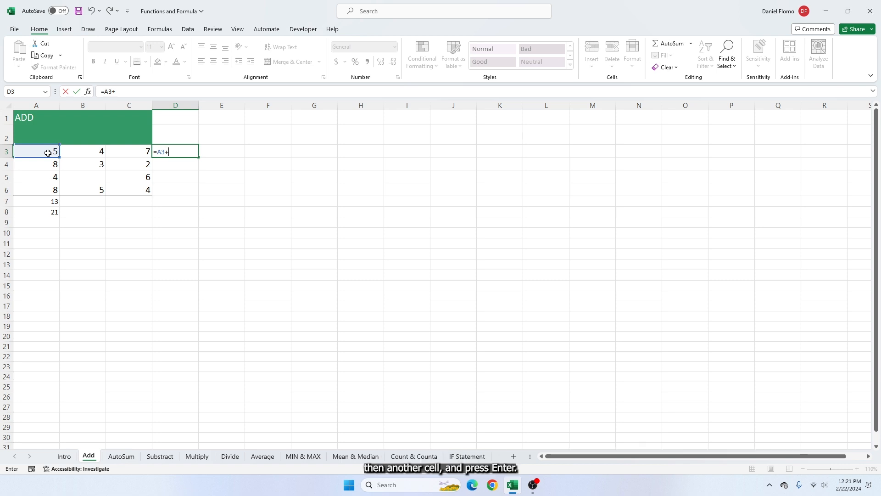
click(78, 152)
key(Return)
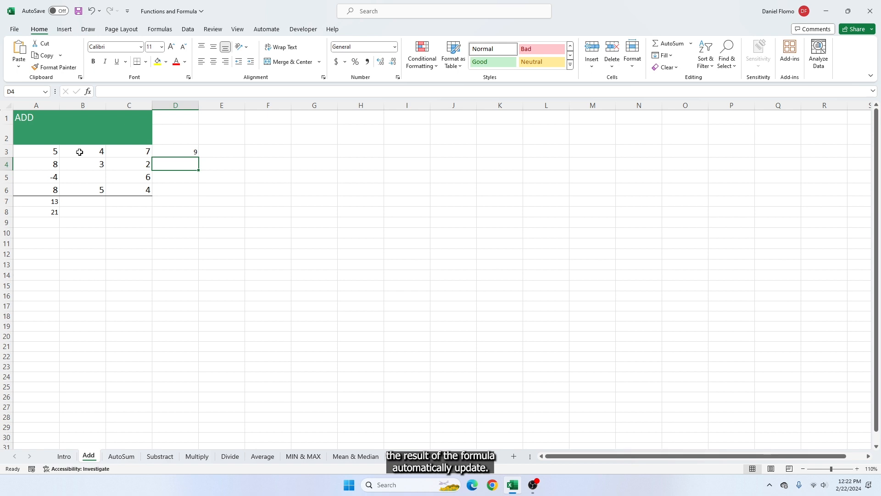
Change the number in cell B3 to 9 so the formula in D3 recalculates
click(80, 152)
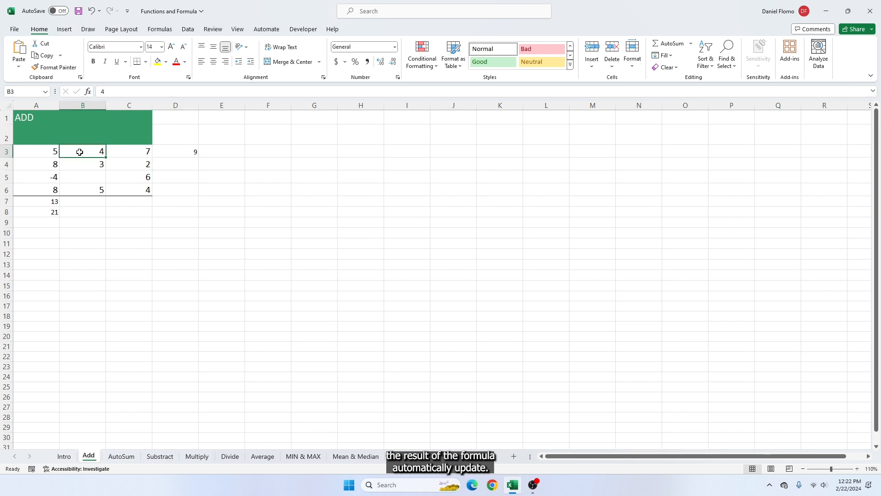
text(9)
click(184, 165)
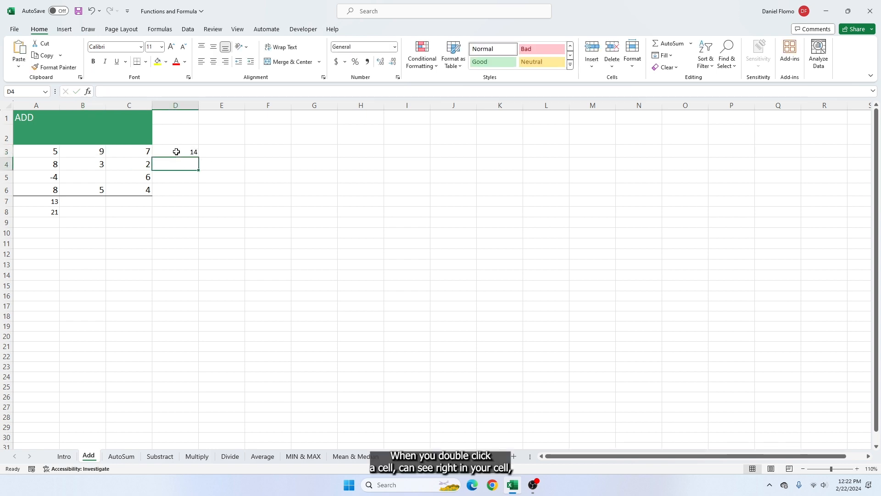
Inspect the formula of cell D3 in the cell and in the formula bar, leaving it unchanged
double_click(177, 151)
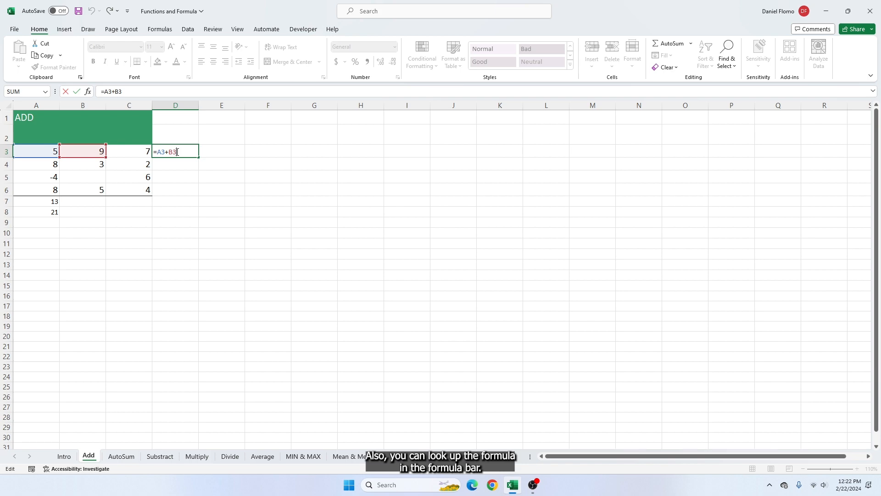
drag(124, 92, 102, 90)
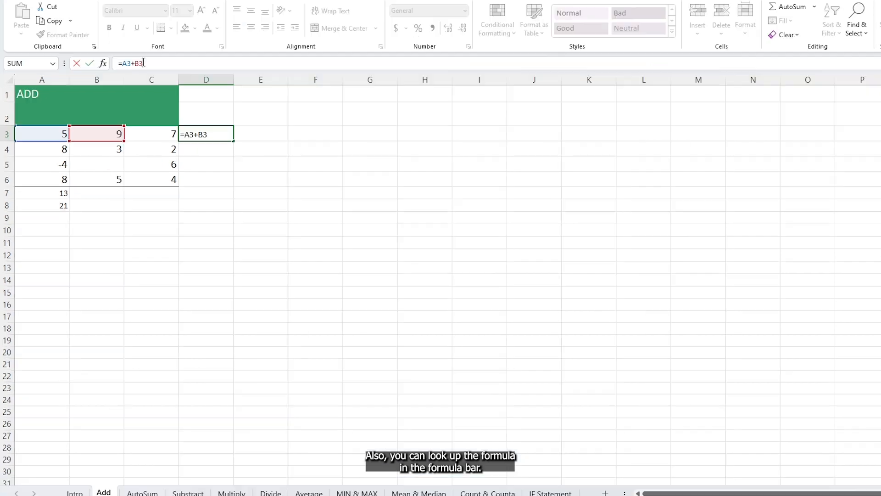
drag(121, 61, 119, 63)
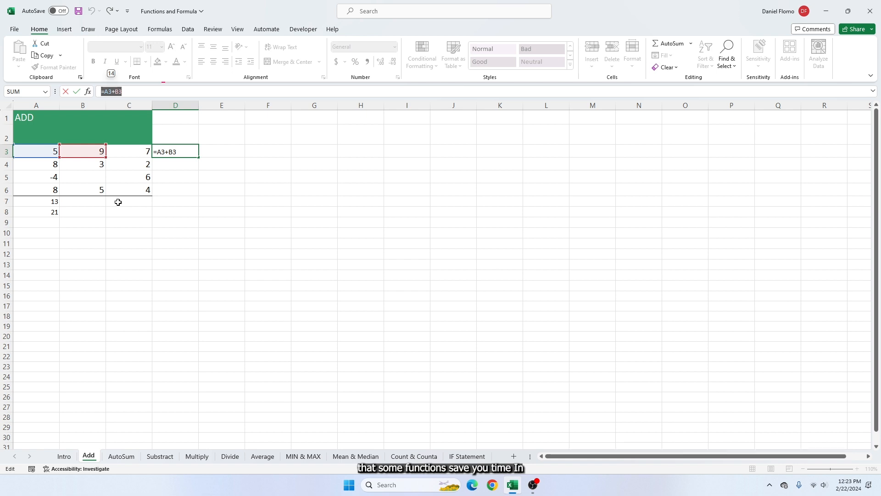
key(Return)
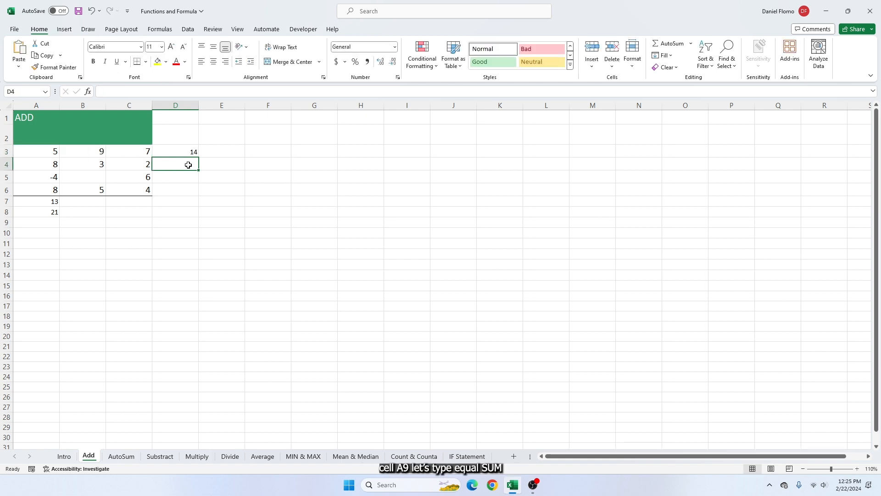
Enter a SUM formula in cell A9 that totals the range A3:A6
click(49, 221)
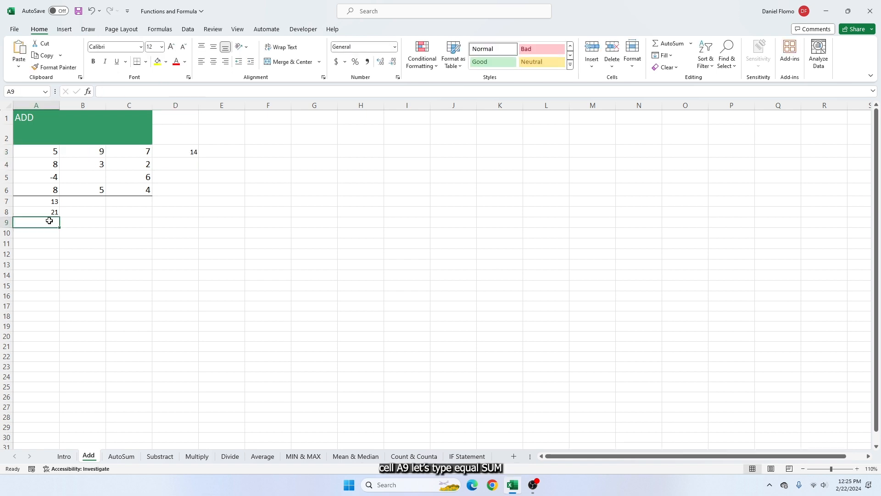
text(=SUM)
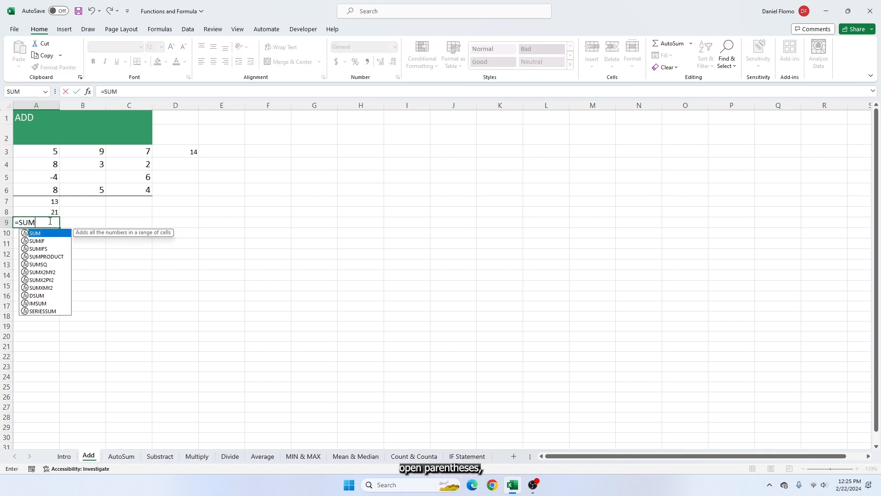
text(()
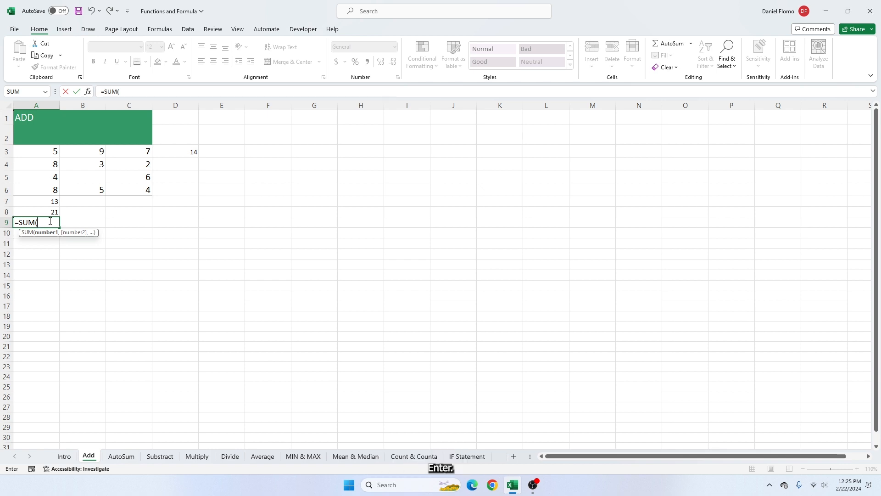
drag(46, 149, 41, 186)
key(Return)
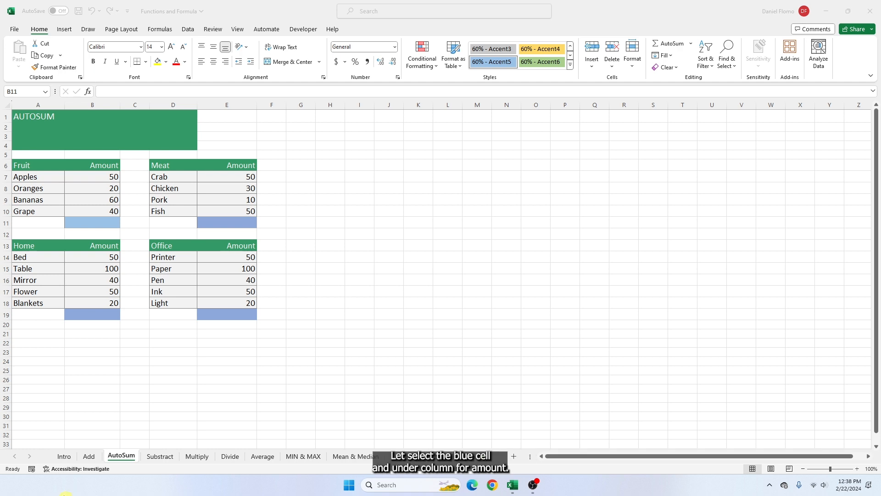
Total the Fruit amounts in cell B11 using AutoSum over the range B7:B10
click(101, 221)
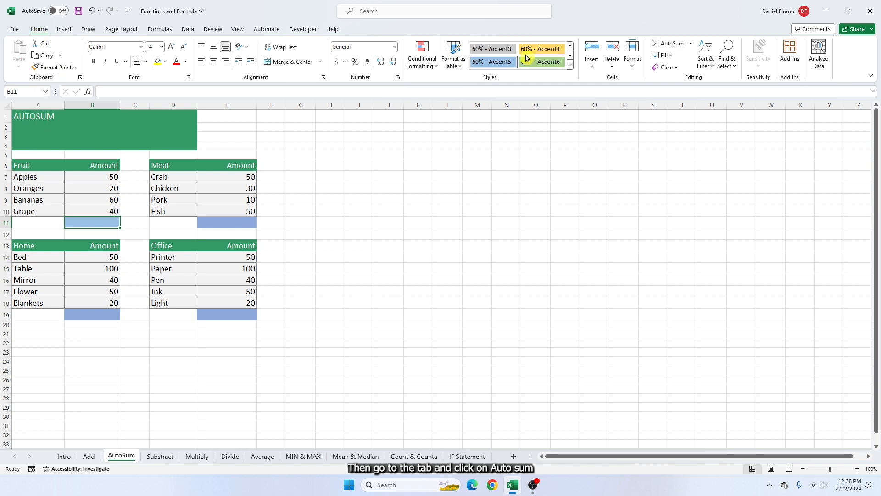
click(668, 44)
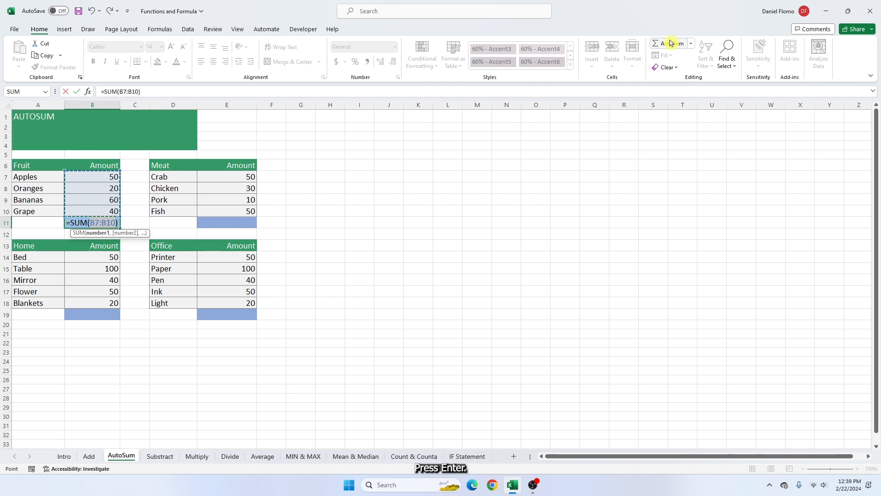
key(Return)
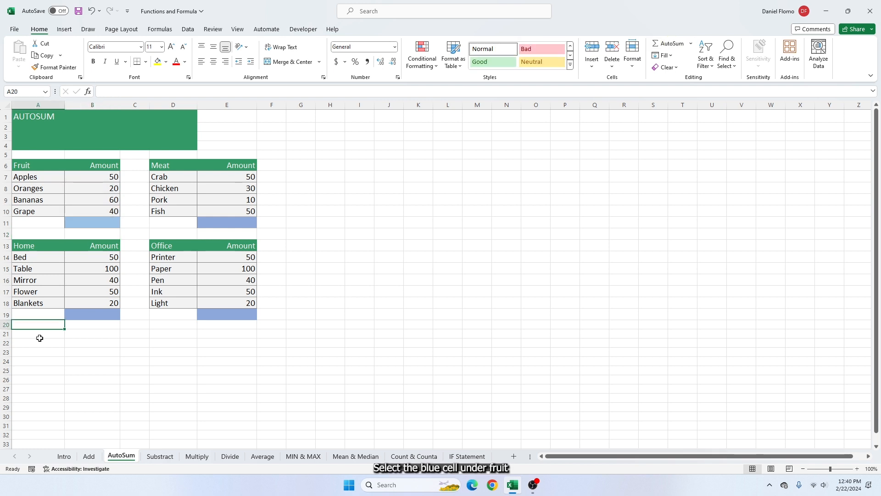
Select the blue total cells B11, E11, B19 and E19 together and fill them all with AutoSum totals
click(88, 224)
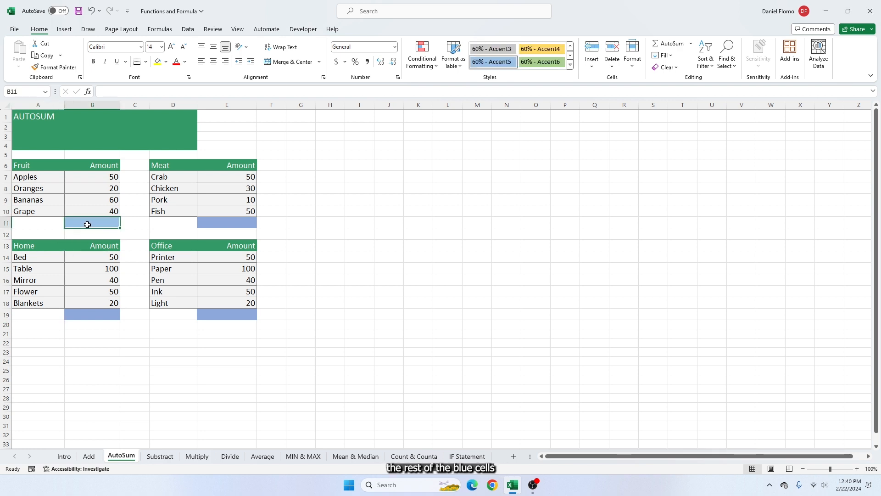
ctrl+click(222, 222)
ctrl+click(106, 314)
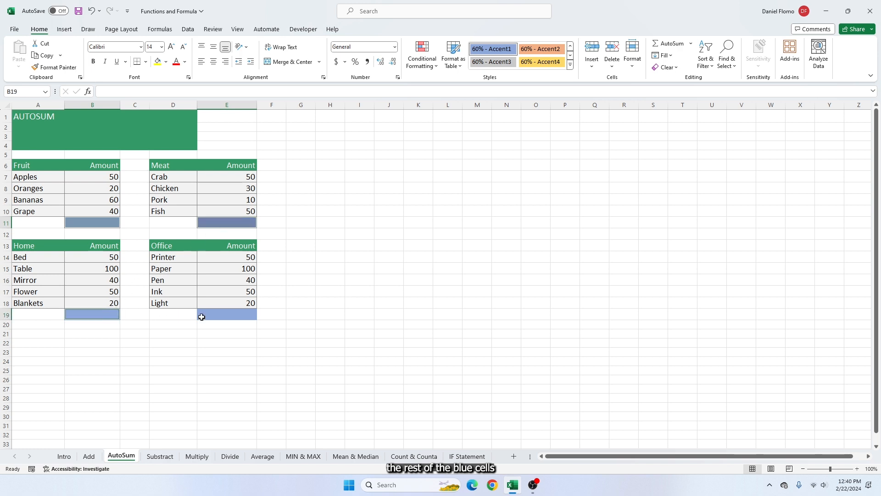
ctrl+click(218, 315)
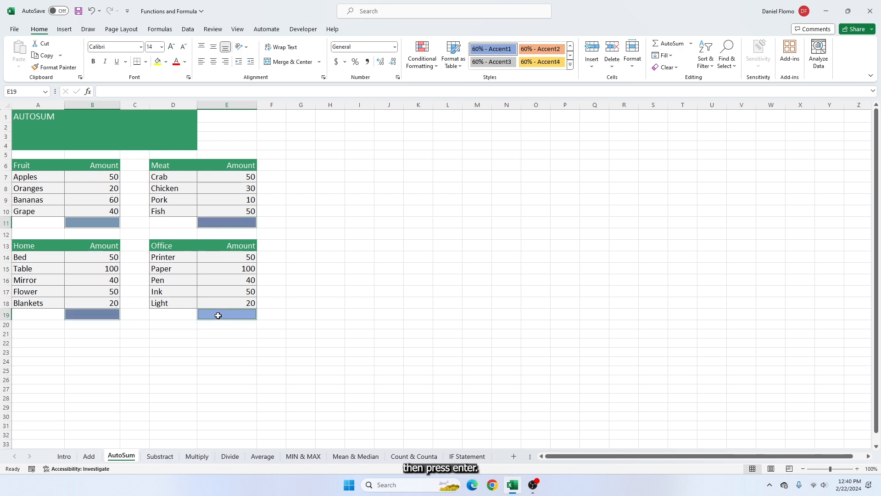
key(alt+equal)
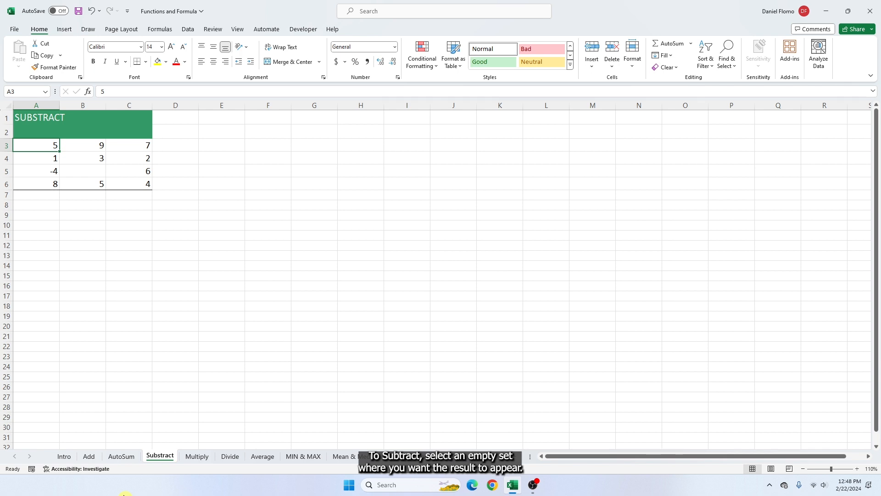
Enter the subtraction formula =B3-B4 in cell B7 of the Substract sheet
click(73, 195)
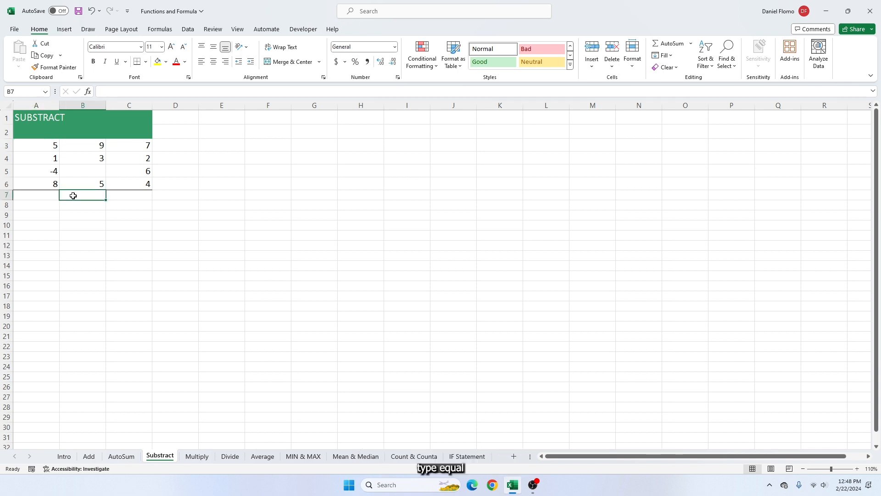
text(=)
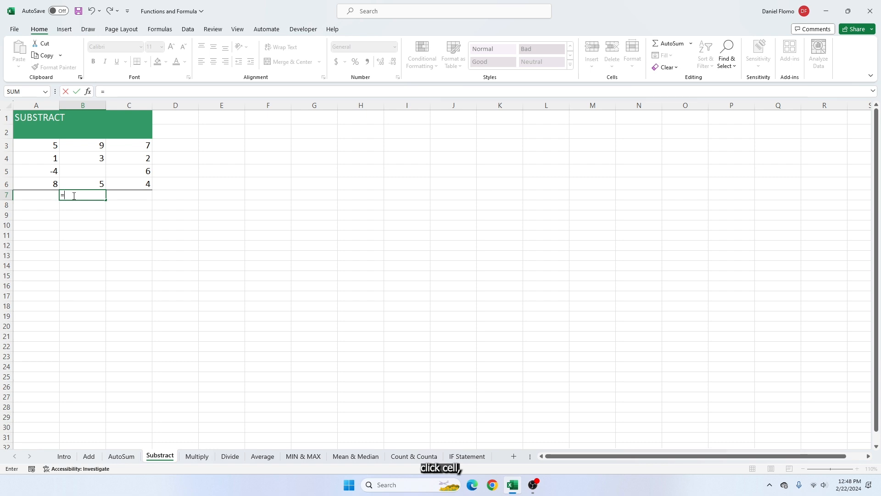
click(91, 145)
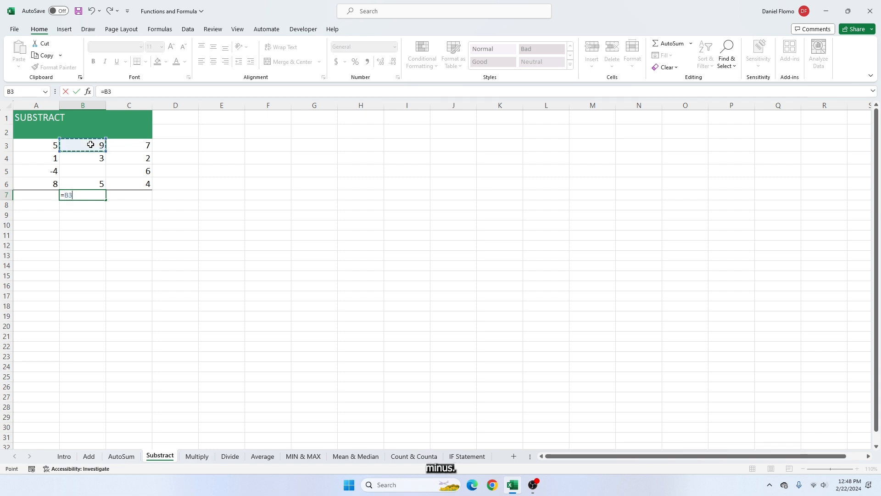
text(-)
click(92, 158)
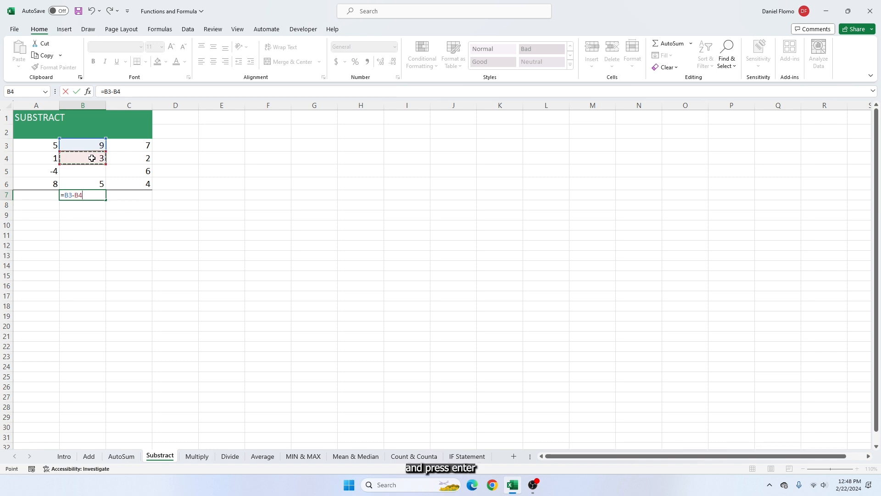
key(Return)
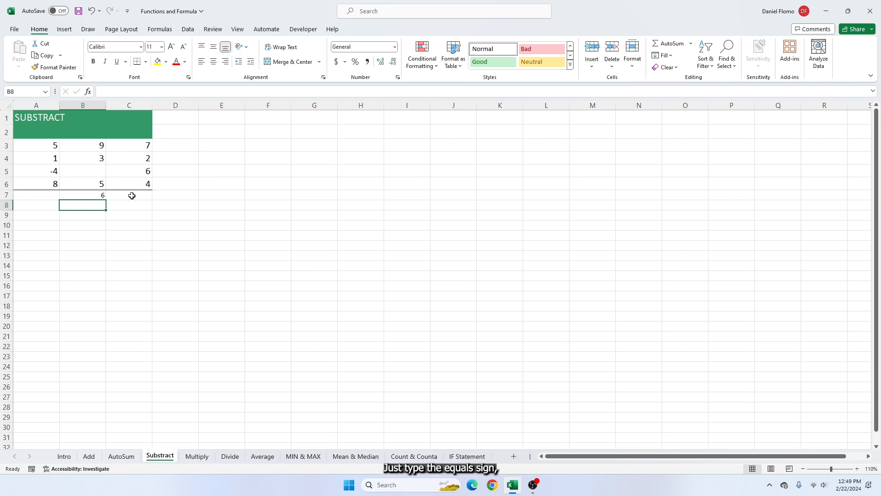
Enter the subtraction formula =8-6 with typed numbers in cell C7 of the Substract sheet
click(132, 195)
text(=)
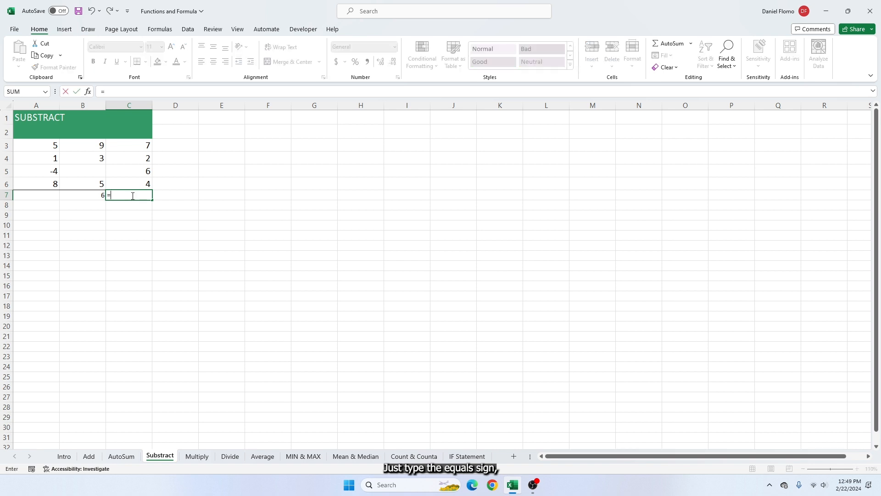
text(8)
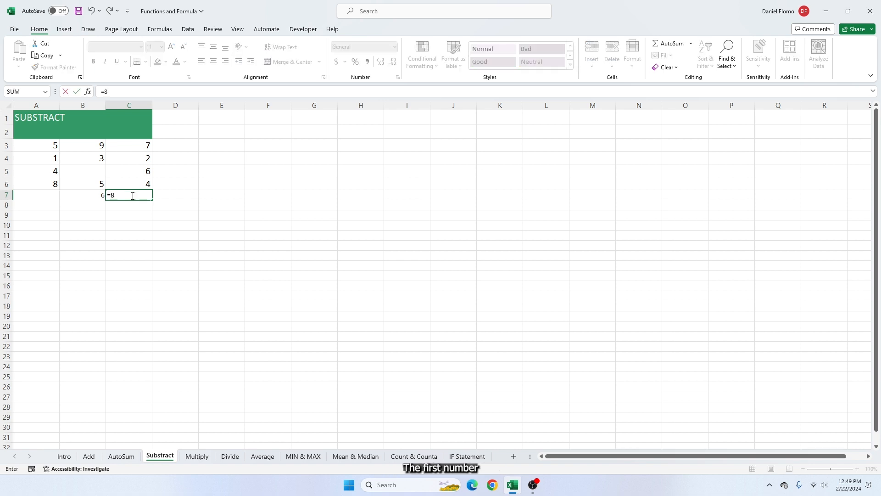
text(-)
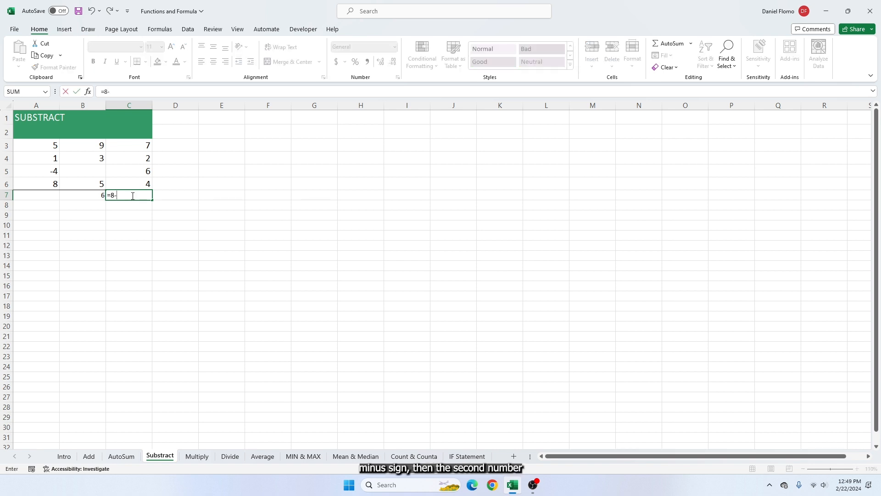
text(6)
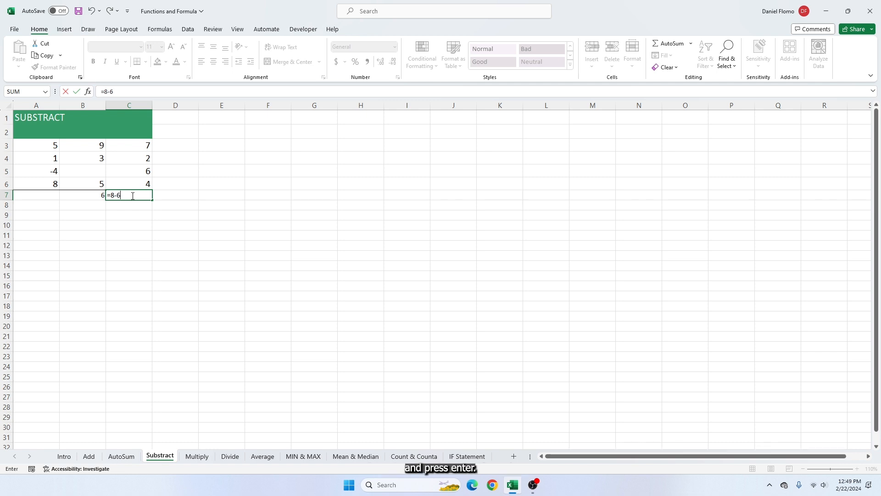
key(Return)
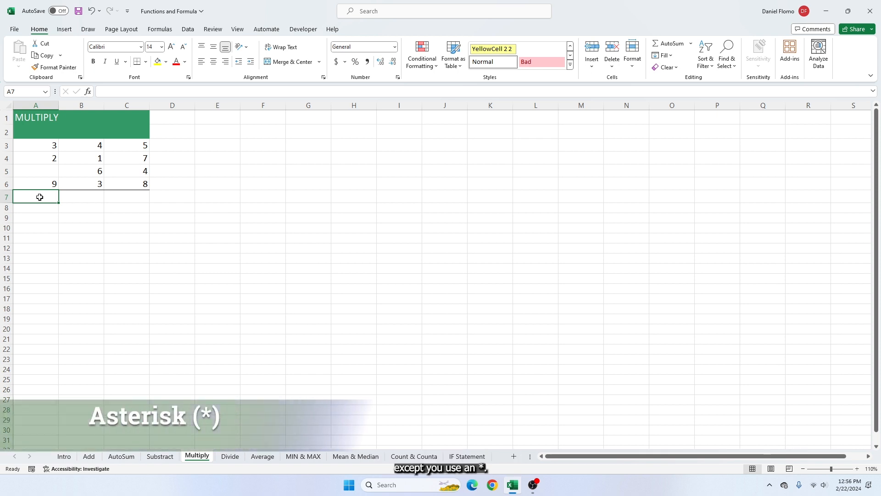
On the Multiply sheet, enter X in cell A7 and the multiplication formula =B3*C3 in cell B7
text(X)
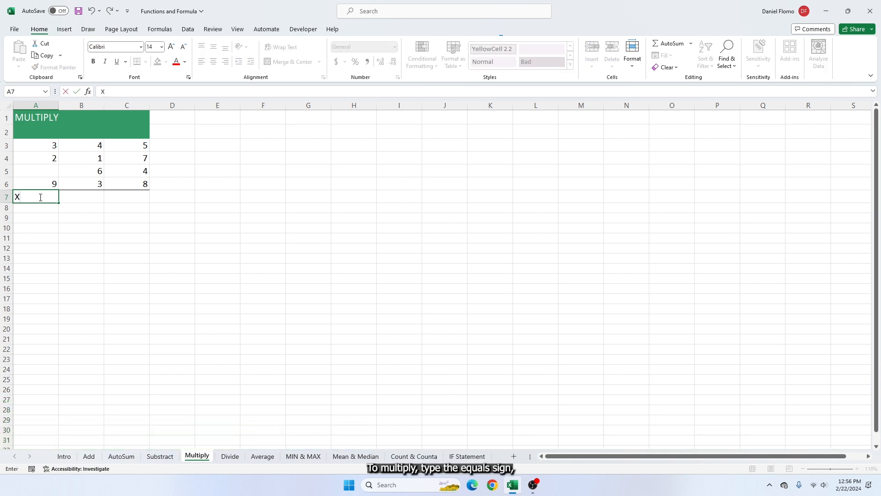
click(76, 196)
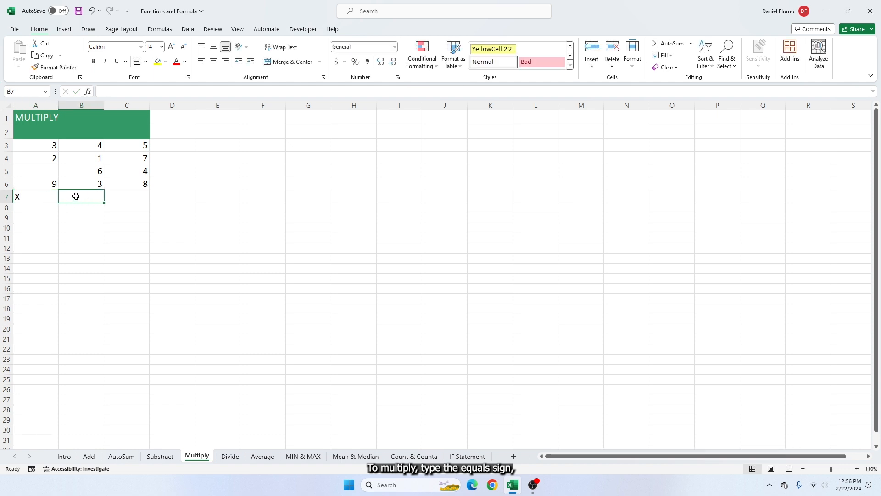
text(=)
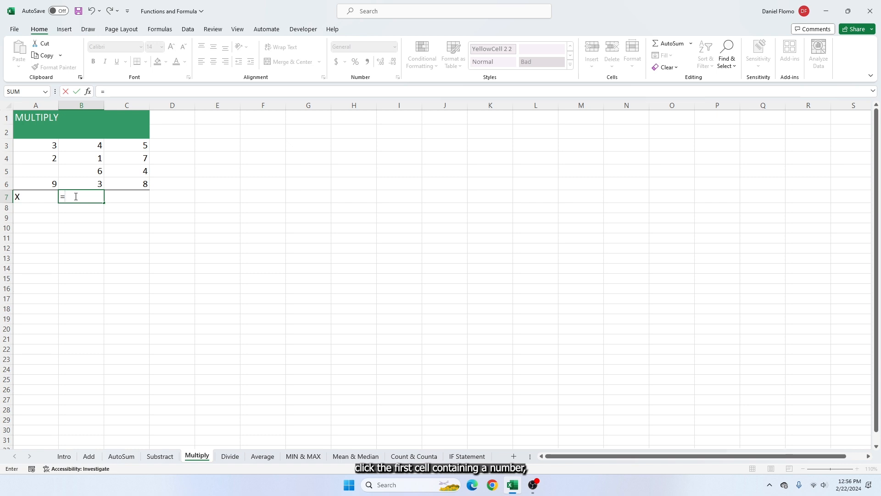
click(95, 147)
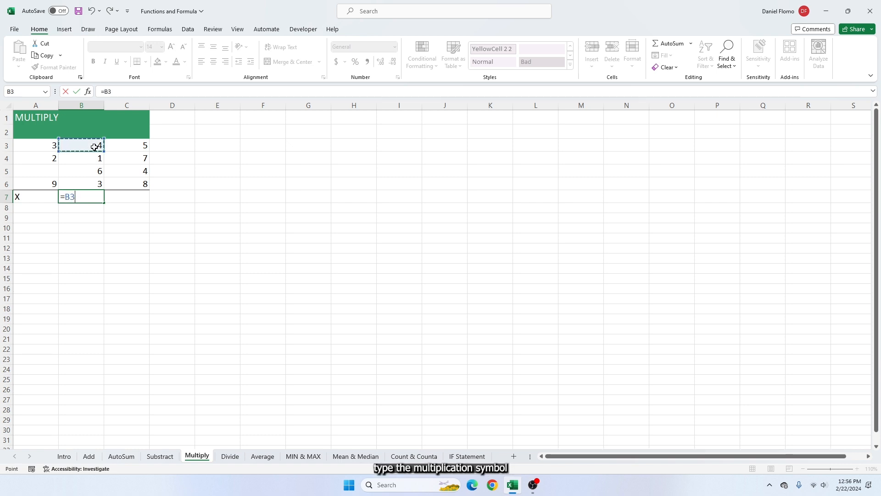
text(*)
click(143, 146)
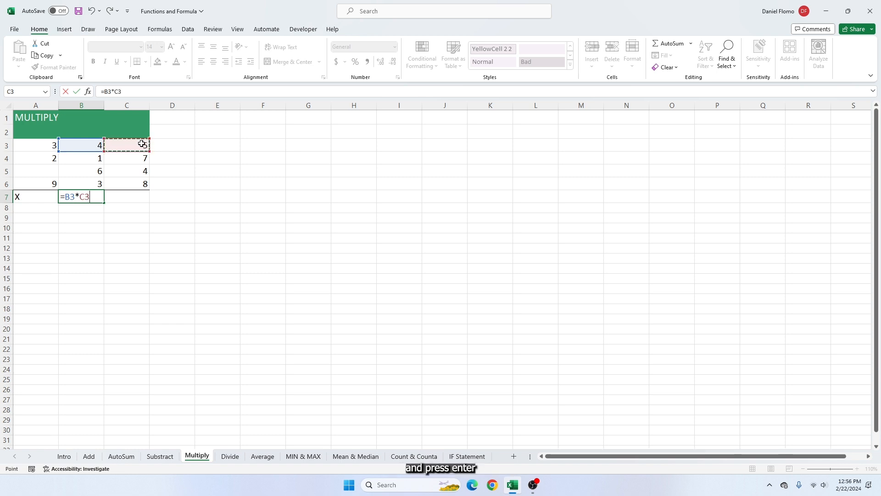
key(Return)
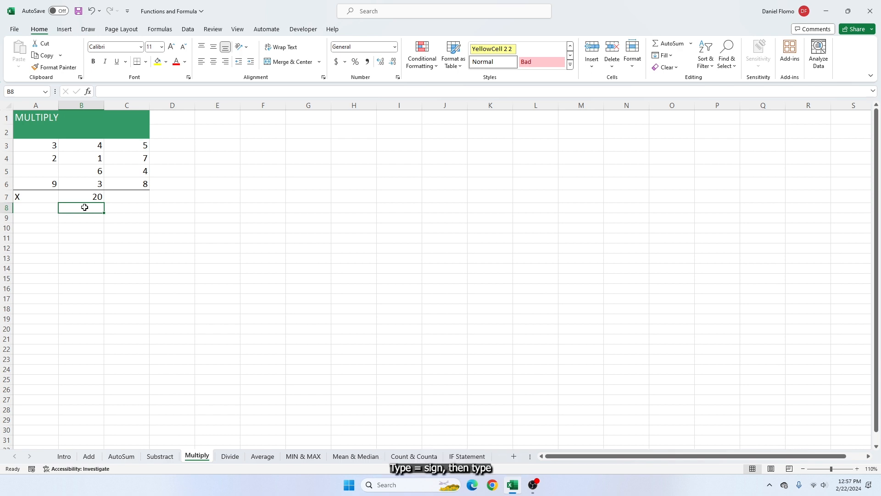
Enter a PRODUCT formula in cell C7 that multiplies the range C3:C6
click(118, 194)
text(=)
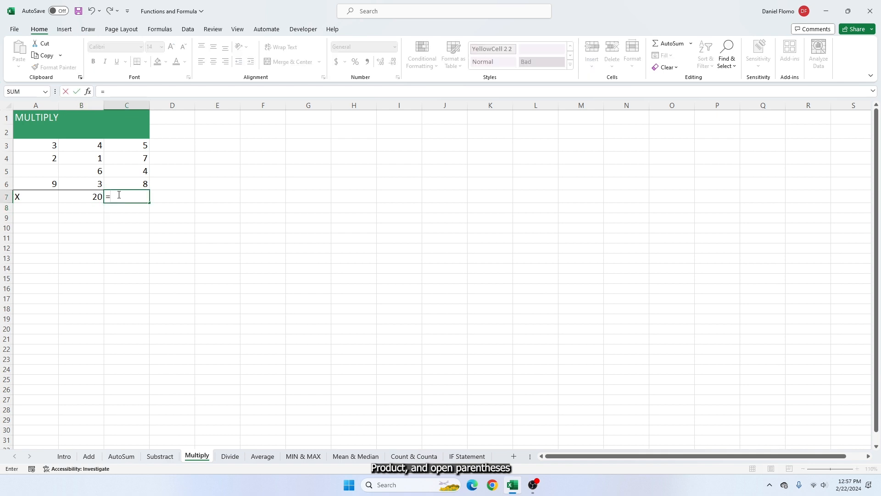
text(PRODUCT()
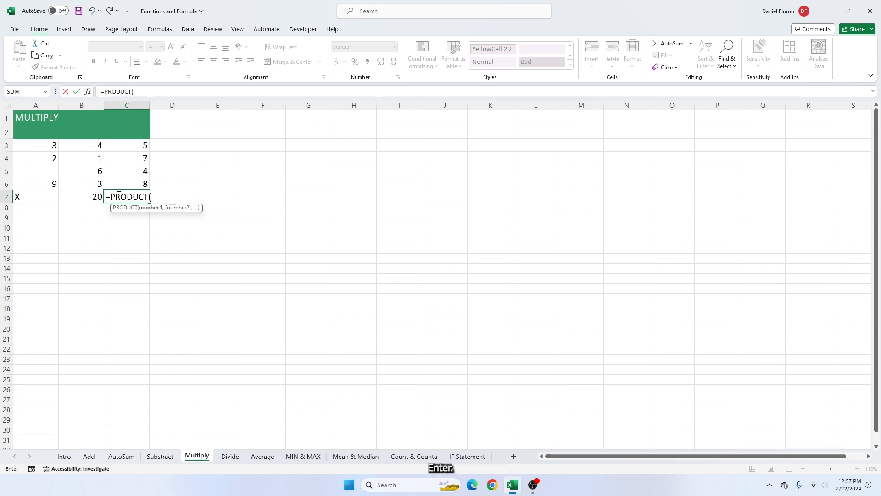
drag(128, 143, 128, 179)
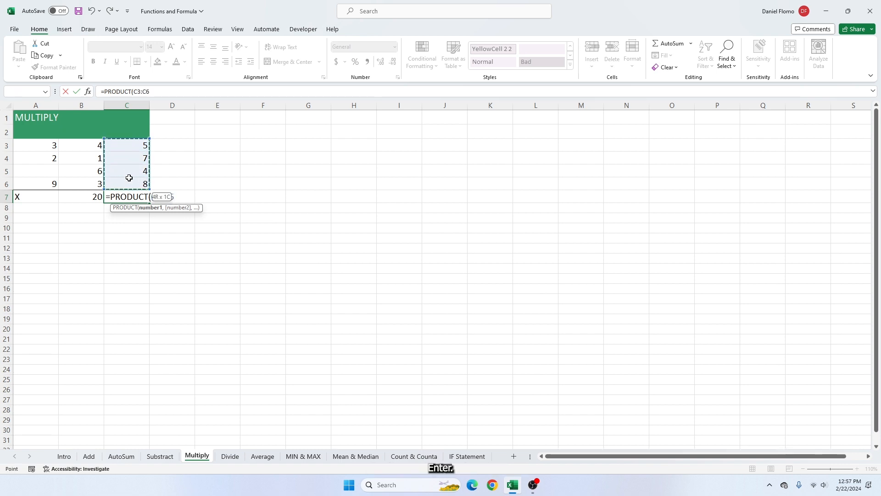
key(Return)
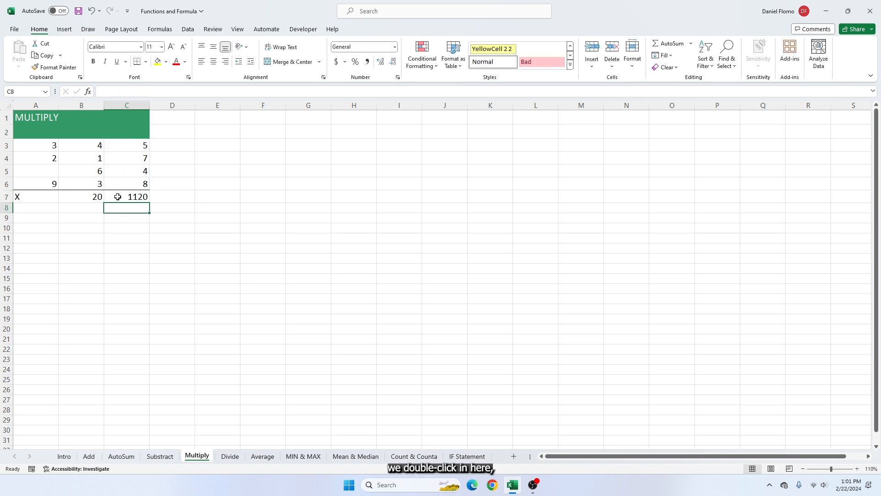
Open the PRODUCT formula in cell C7 and examine the cells C3:C6 that it multiplies
double_click(118, 196)
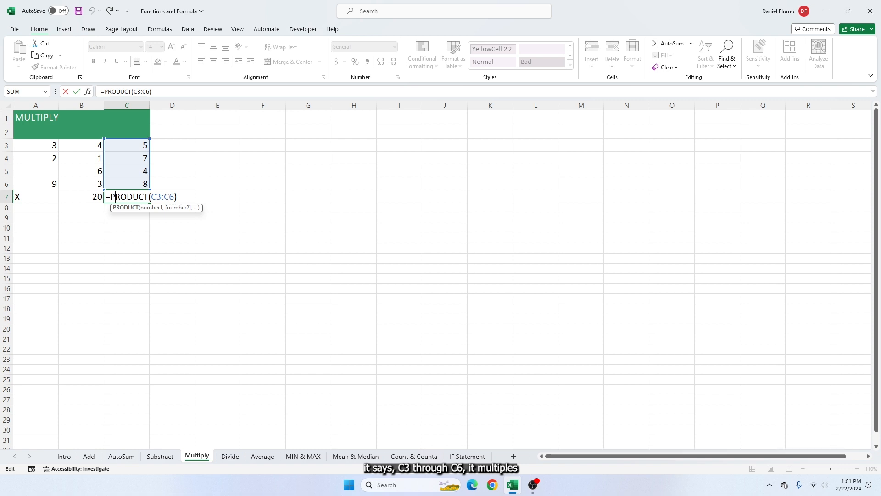
drag(133, 143, 135, 184)
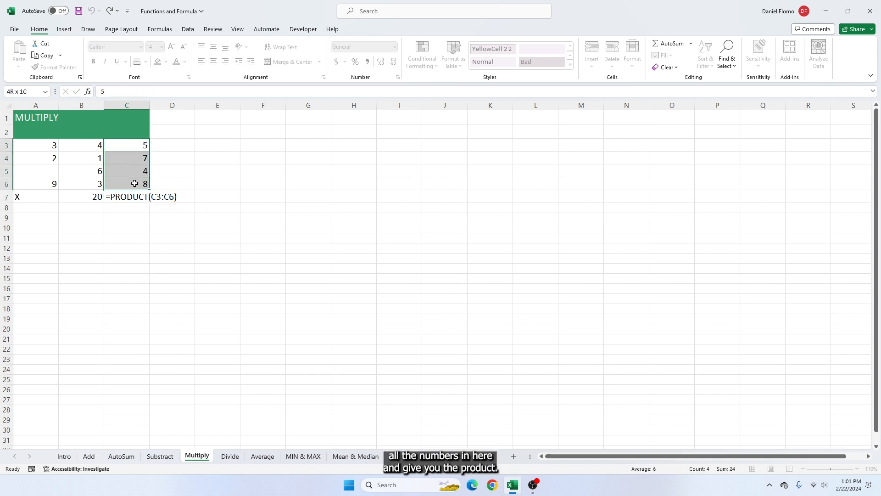
key(Return)
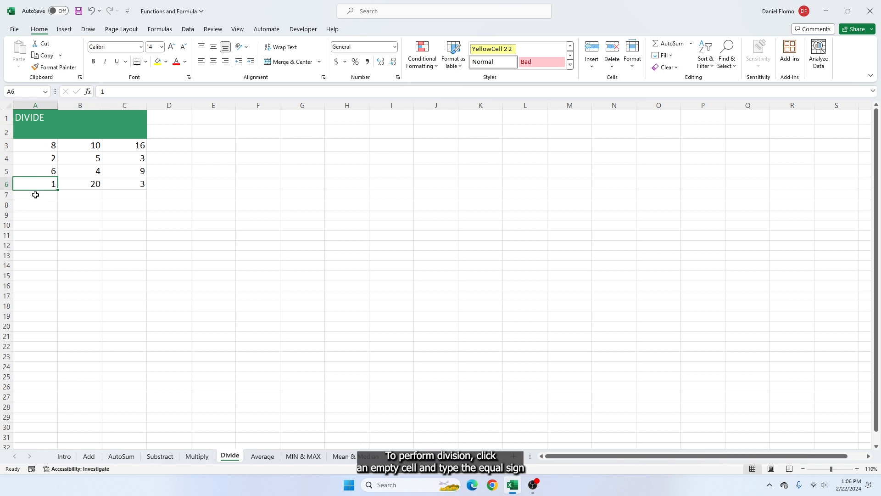
Enter the division formula =A3/B3 in cell A7 of the Divide sheet
click(36, 197)
text(=)
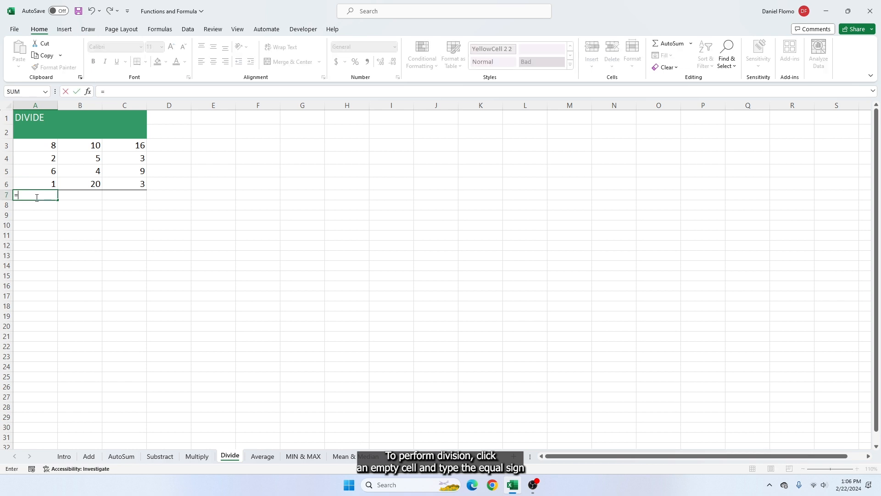
click(46, 146)
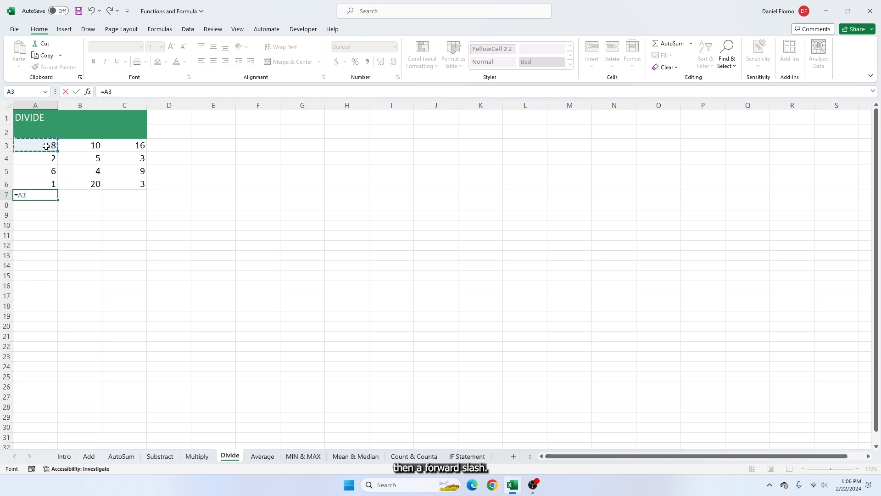
text(/)
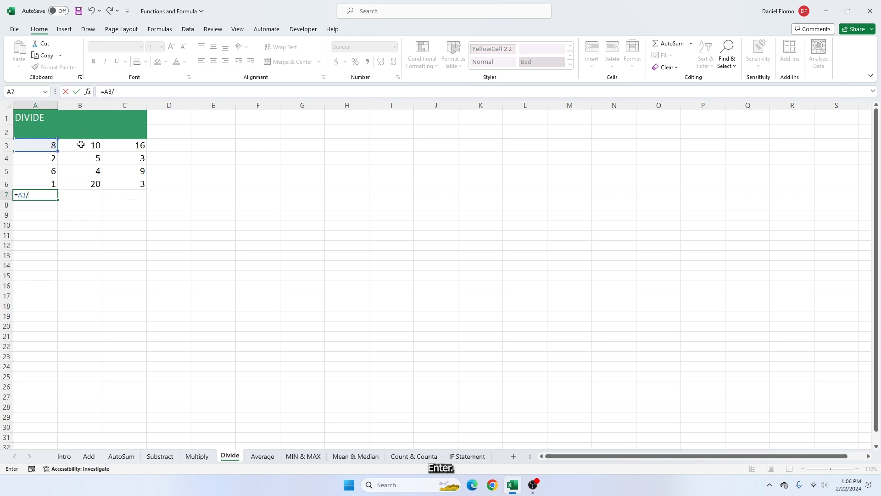
click(81, 146)
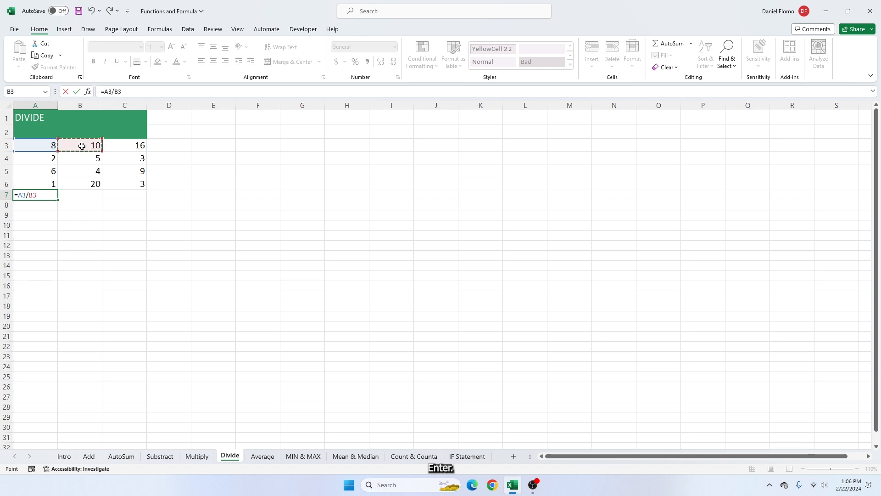
key(Return)
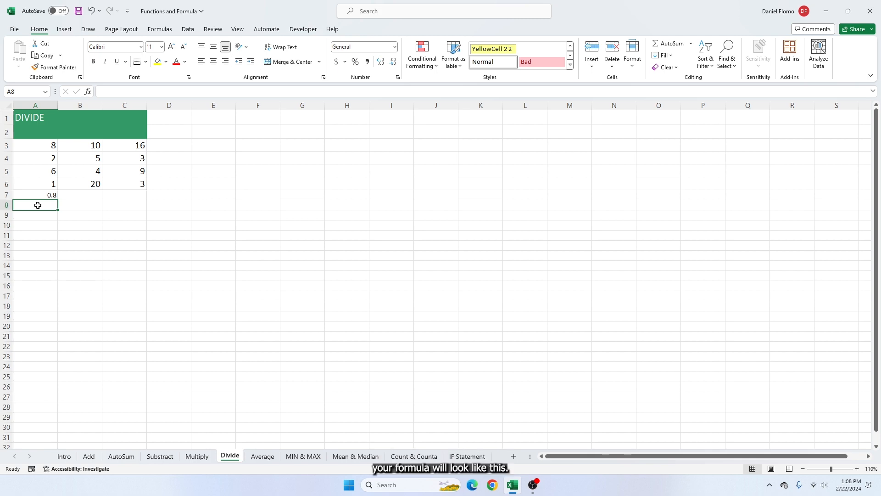
Open the division formula in cell A7 and highlight its text to examine how it is written
click(36, 196)
double_click(39, 196)
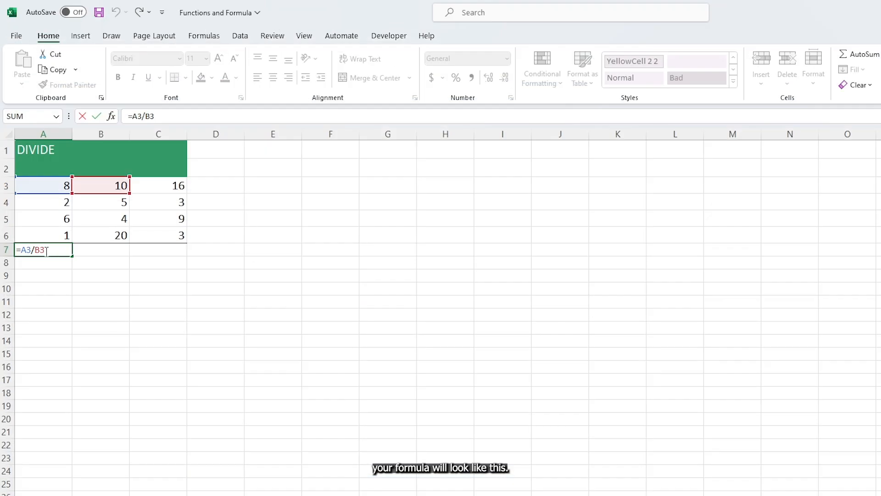
drag(46, 251, 15, 251)
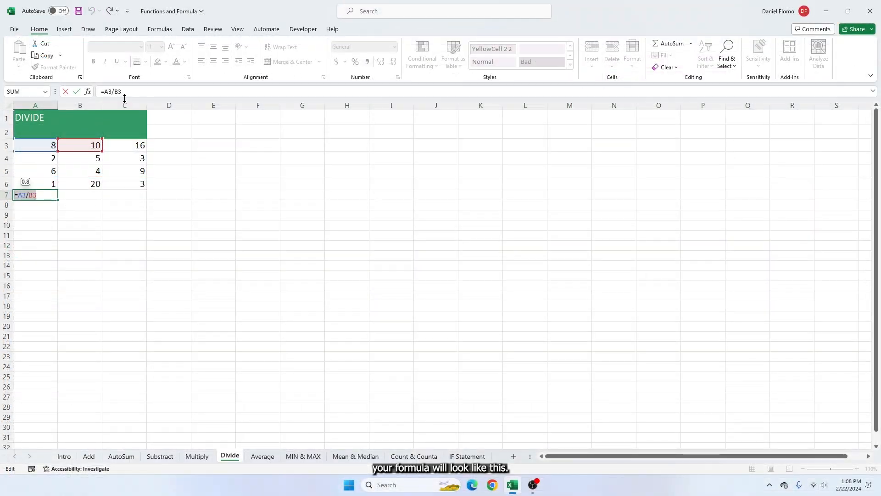
drag(156, 116, 140, 116)
drag(111, 92, 100, 92)
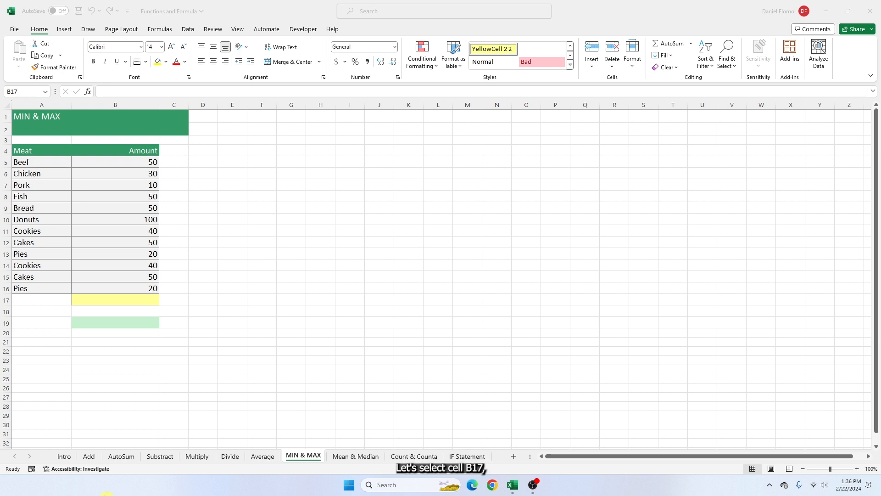
Enter a MIN formula over the range B5:B16 in the yellow cell B17 of the MIN & MAX sheet
click(94, 300)
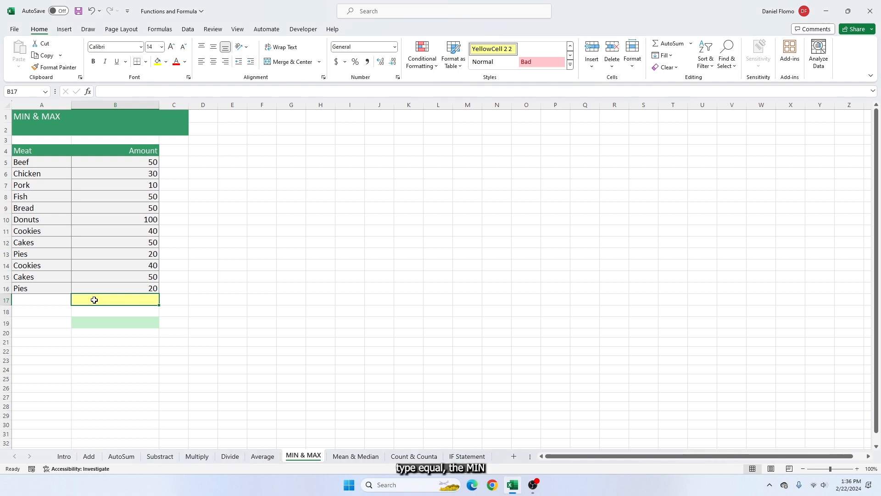
text(=)
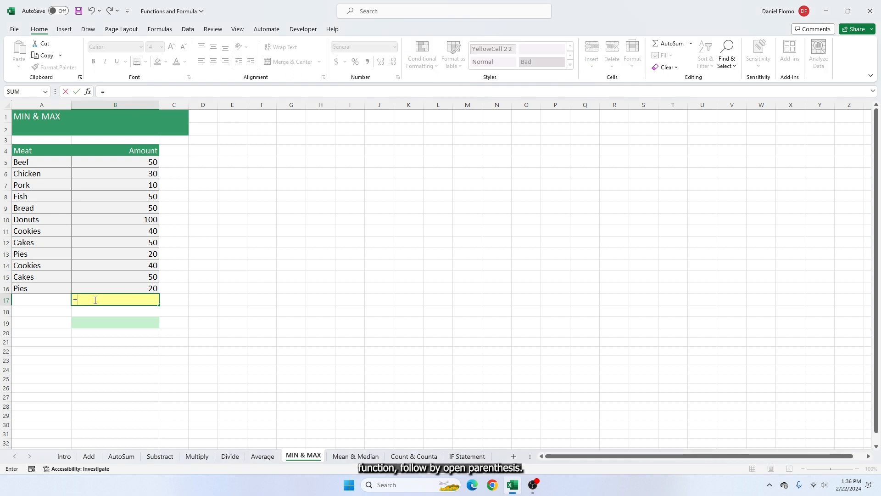
text(MIN()
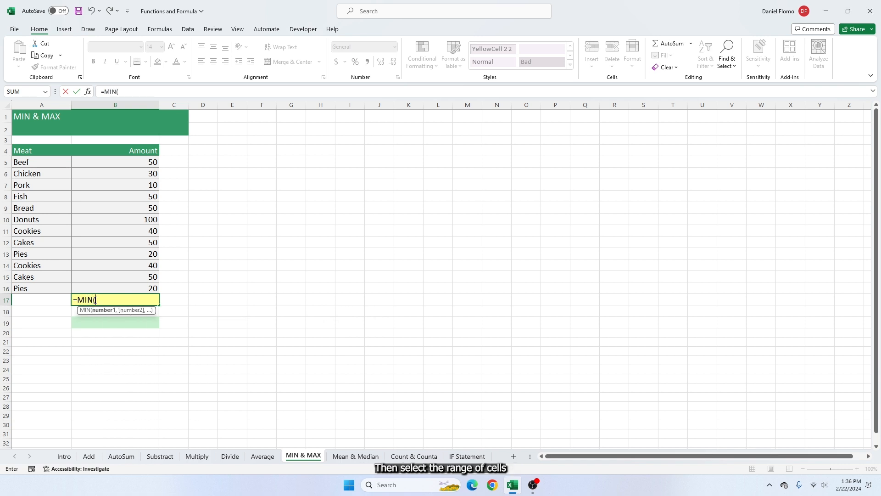
drag(92, 162, 117, 285)
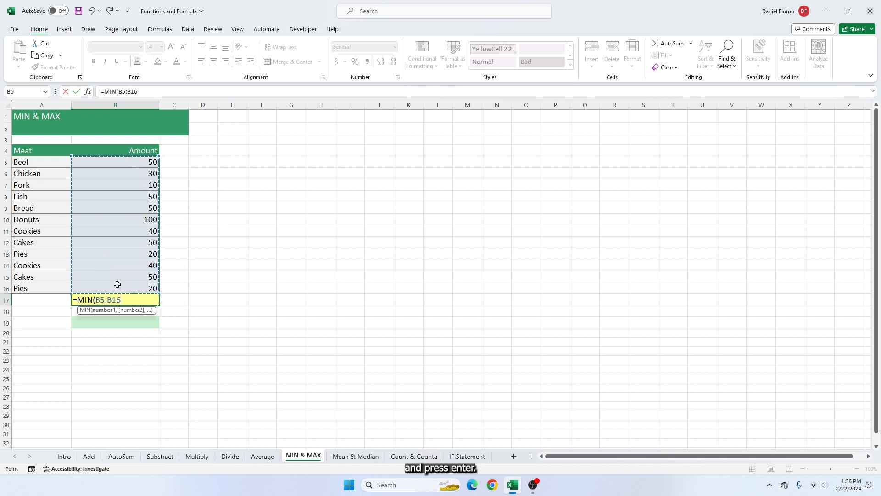
key(Return)
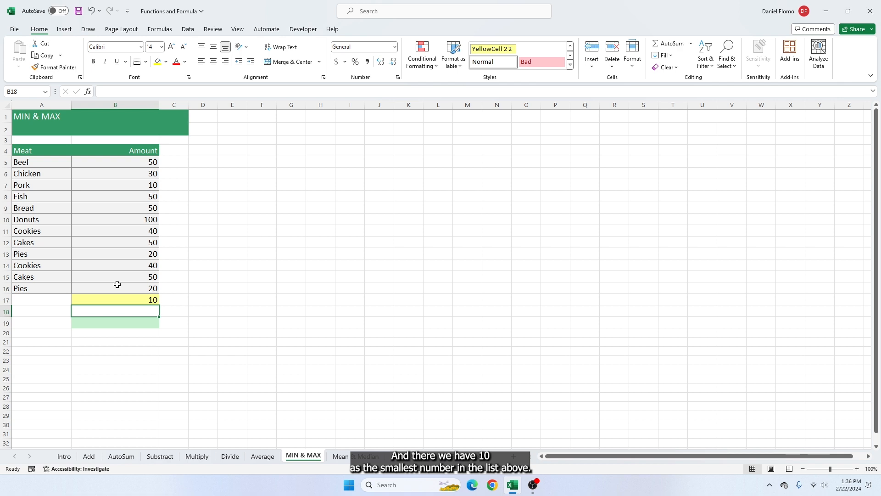
Enter a MAX formula over the range B5:B16 in the green cell B19 of the MIN & MAX sheet
click(117, 321)
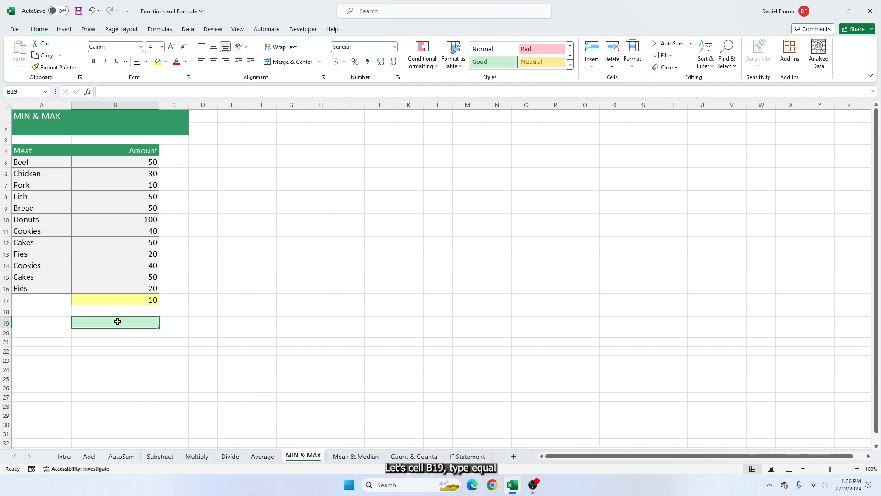
text(=)
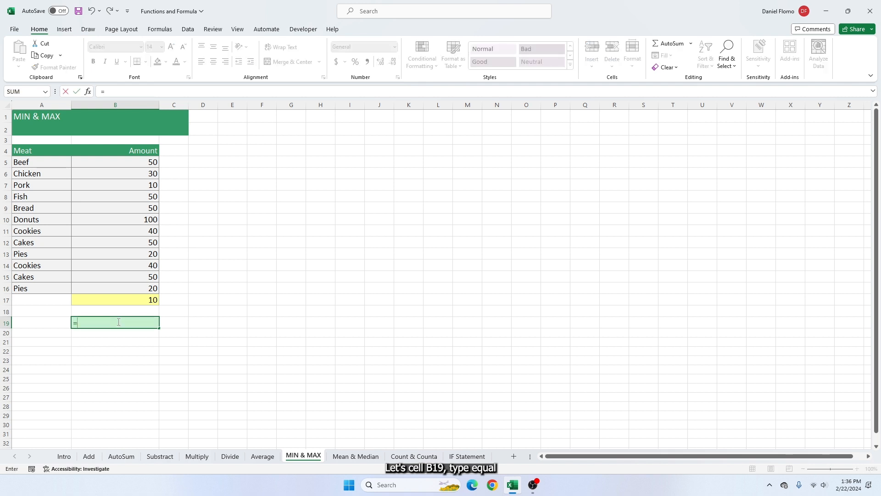
text(MAX)
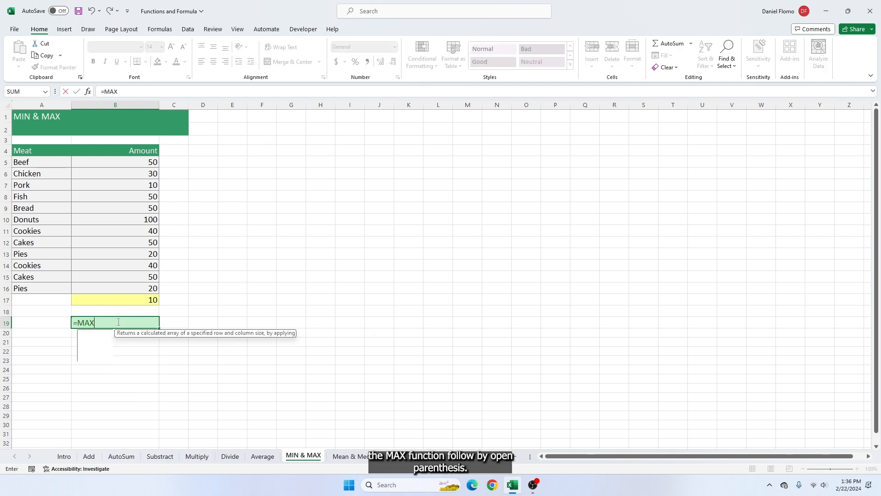
text(()
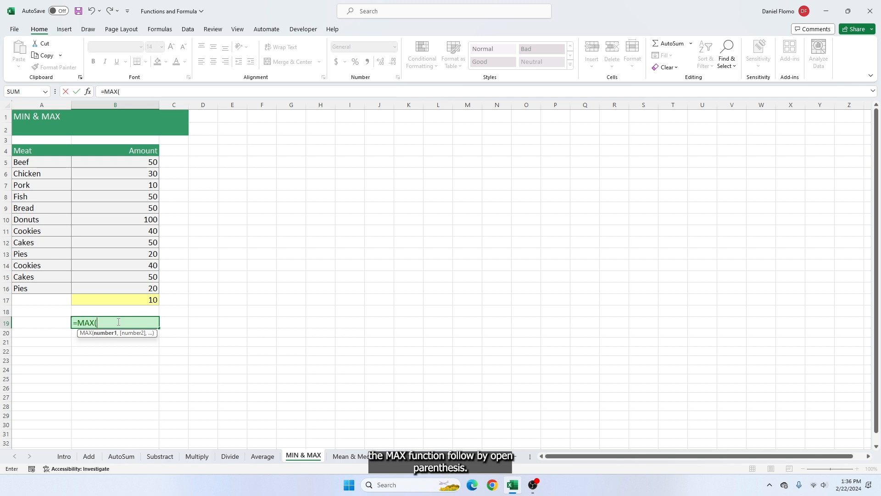
drag(106, 162, 131, 287)
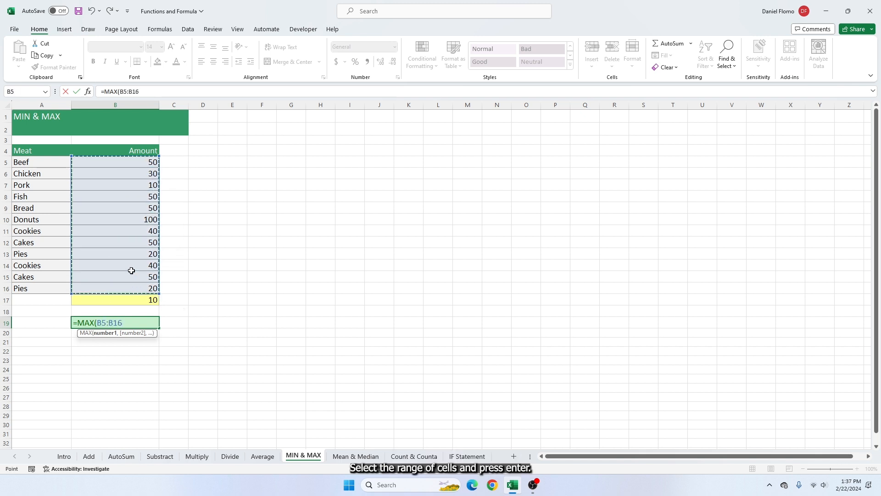
key(Return)
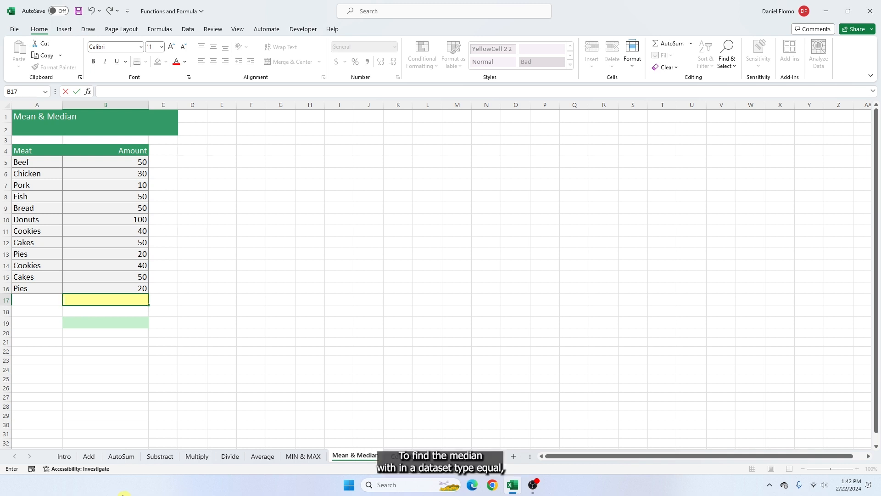
Enter a MEDIAN formula over the range B5:B16 in the yellow cell B17 of the Mean & Median sheet
text(=)
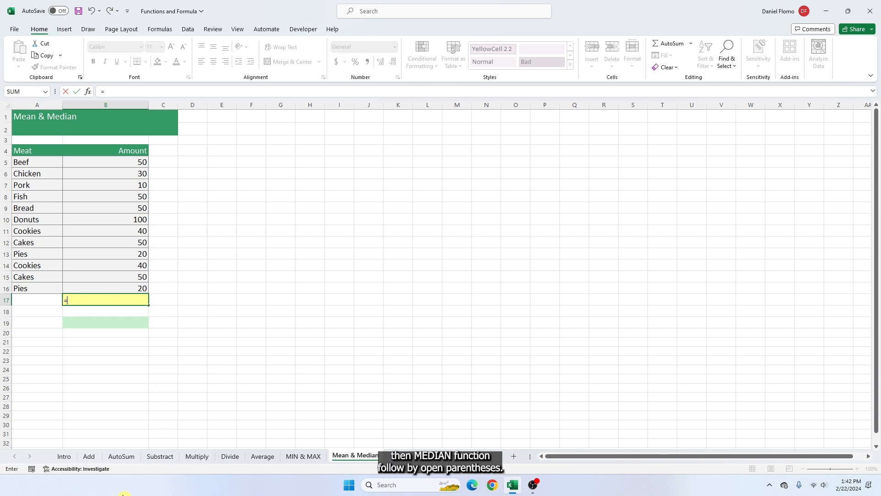
text(MEDIAN()
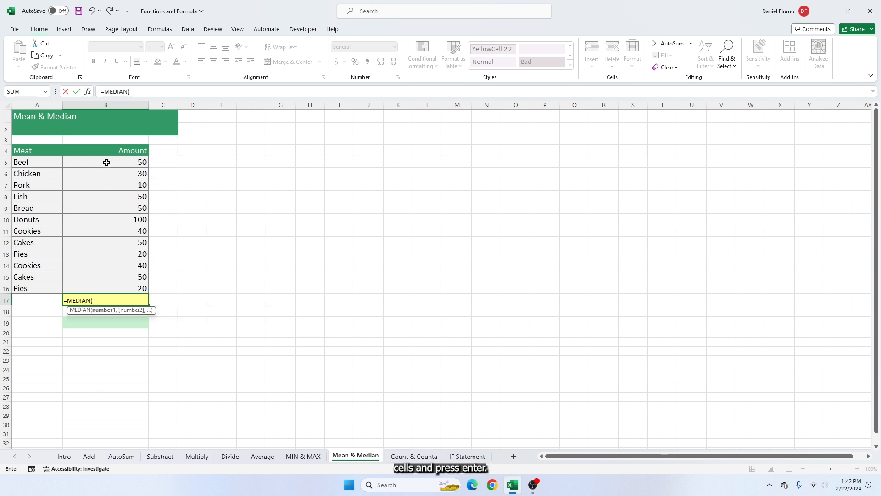
drag(105, 163, 101, 278)
drag(103, 285, 103, 285)
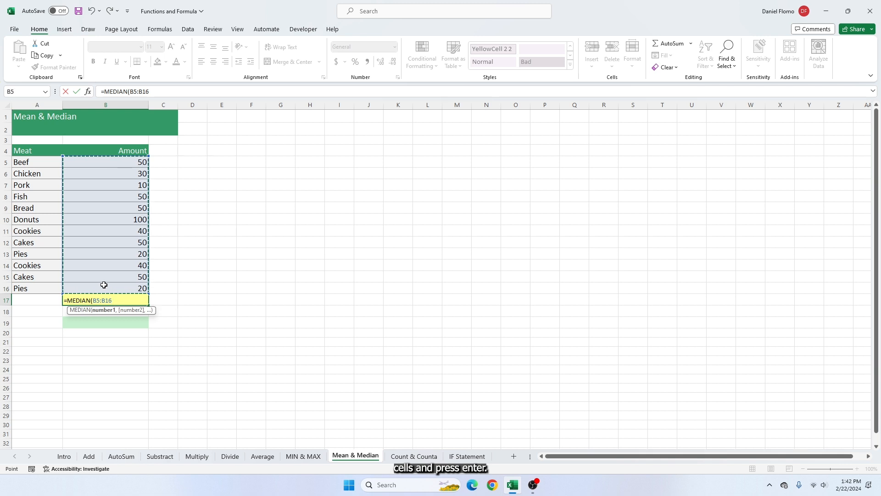
key(Return)
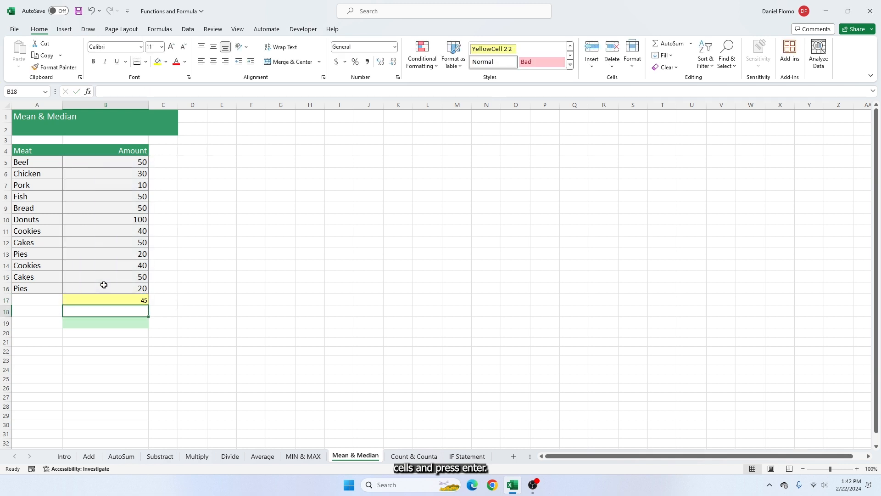
Enter a MODE formula over the range B5:B16 in the green cell B19 of the Mean & Median sheet
double_click(105, 323)
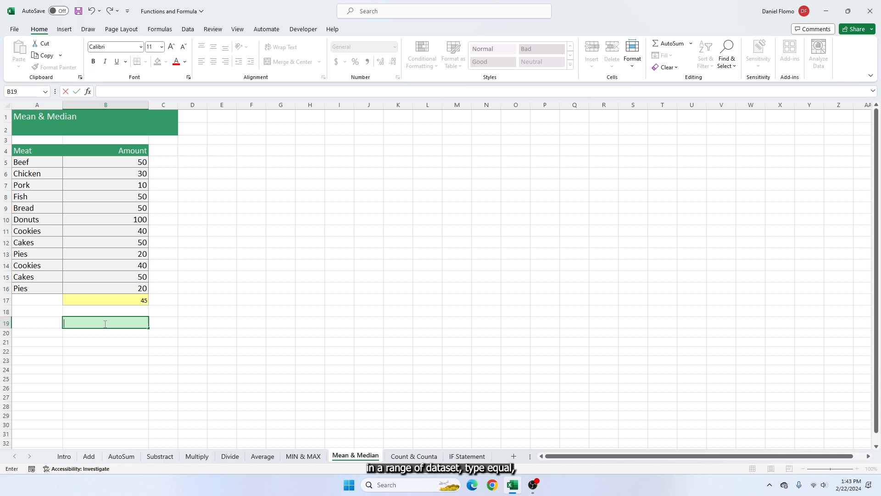
text(=)
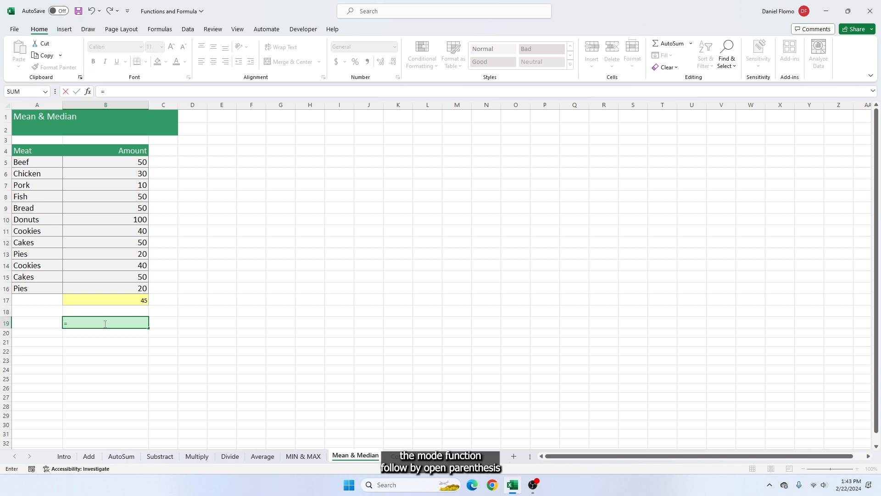
text(MODE)
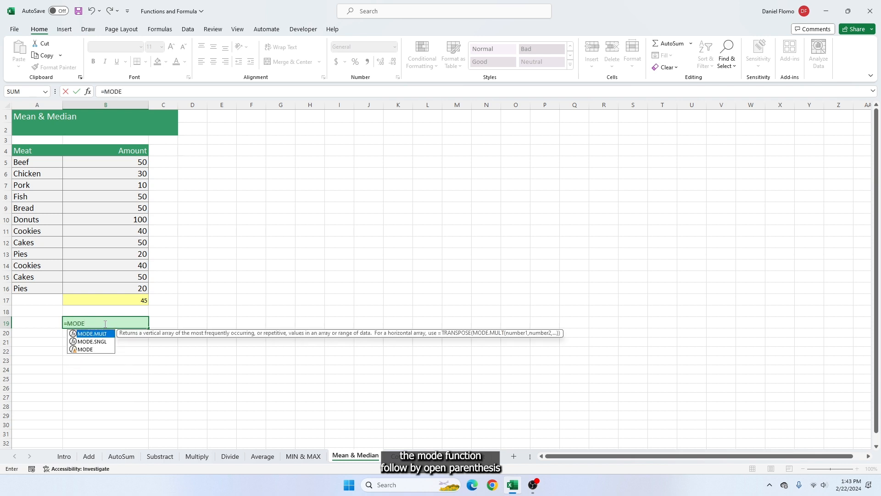
text(()
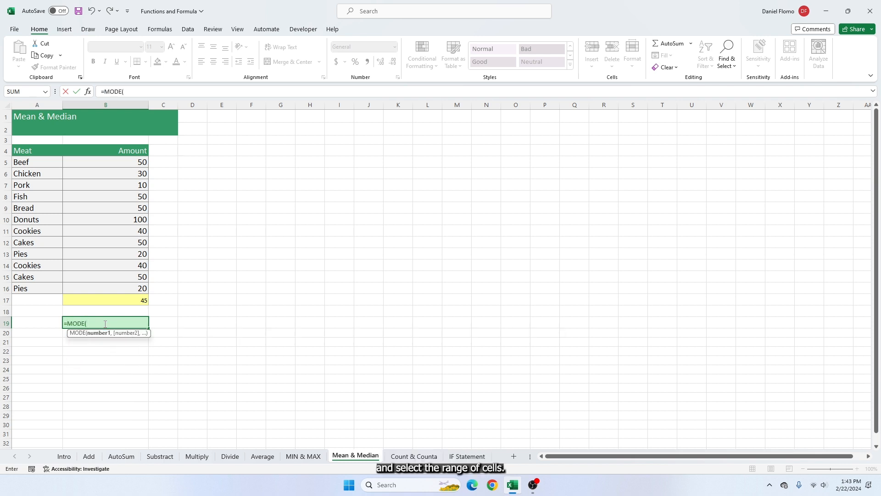
drag(86, 164, 103, 285)
key(Return)
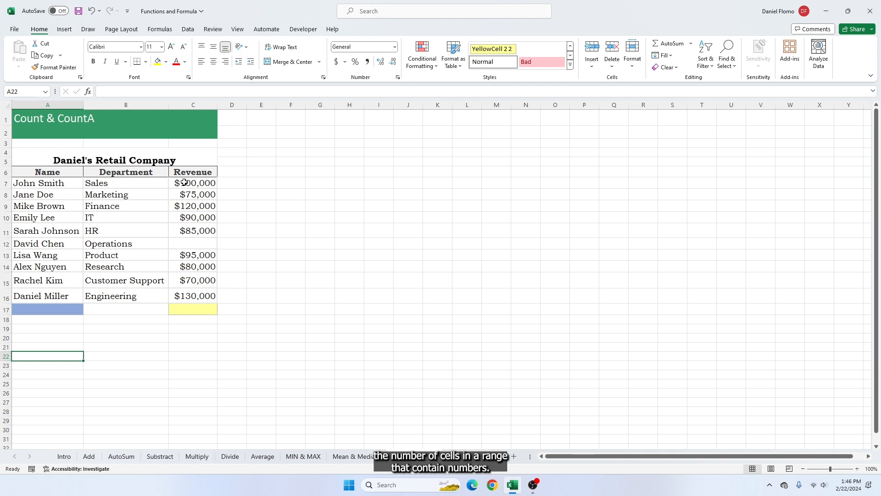
Enter a COUNT formula over the Revenue cells C7:C16 in the yellow cell C17 of the Count & Counta sheet
drag(185, 183, 190, 296)
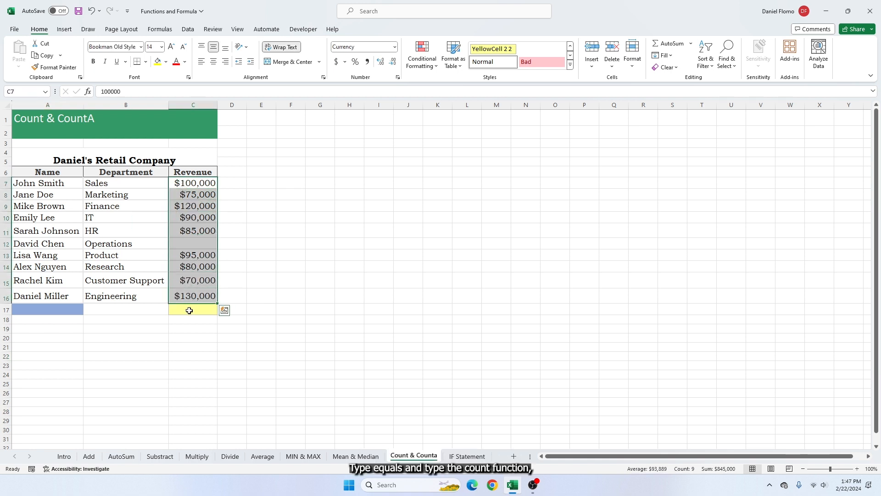
click(189, 308)
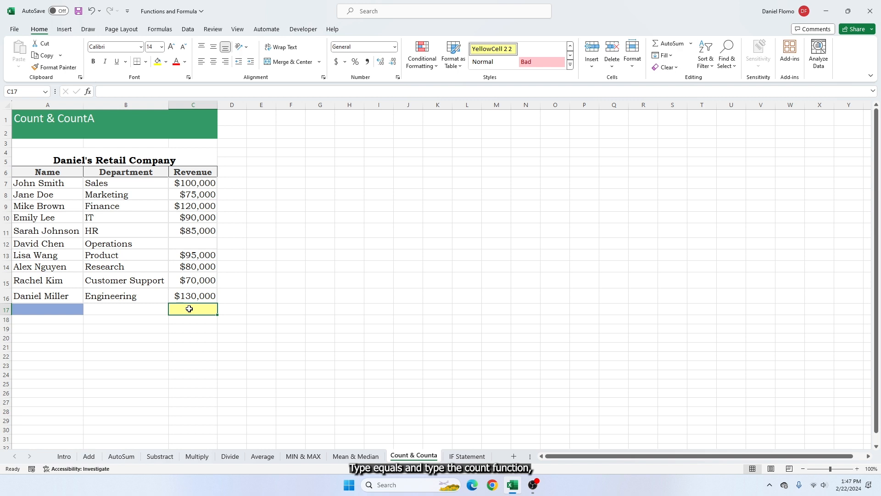
text(=)
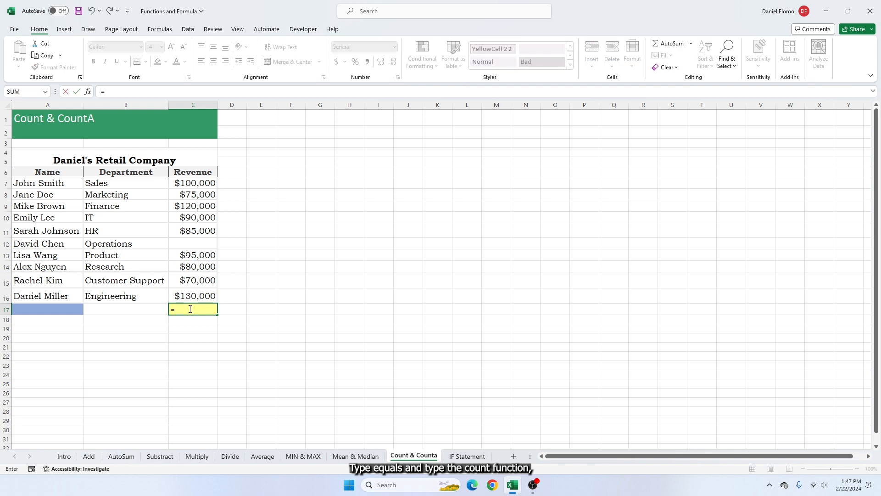
text(count)
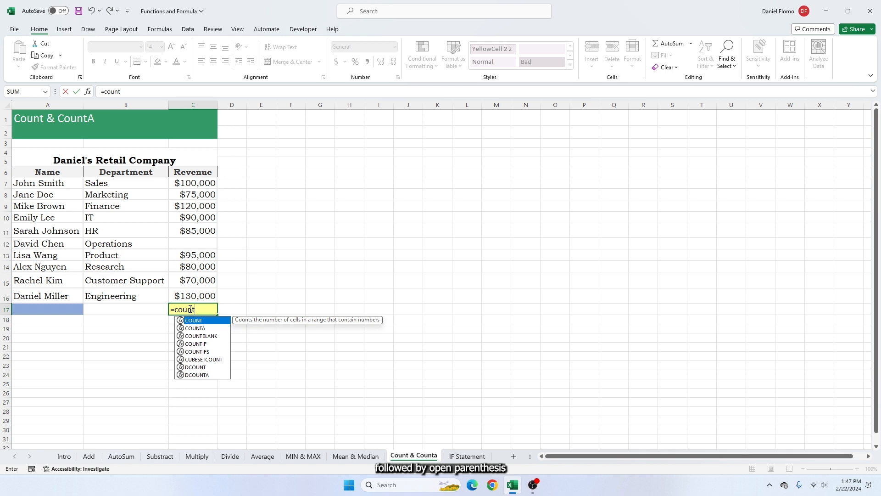
text(()
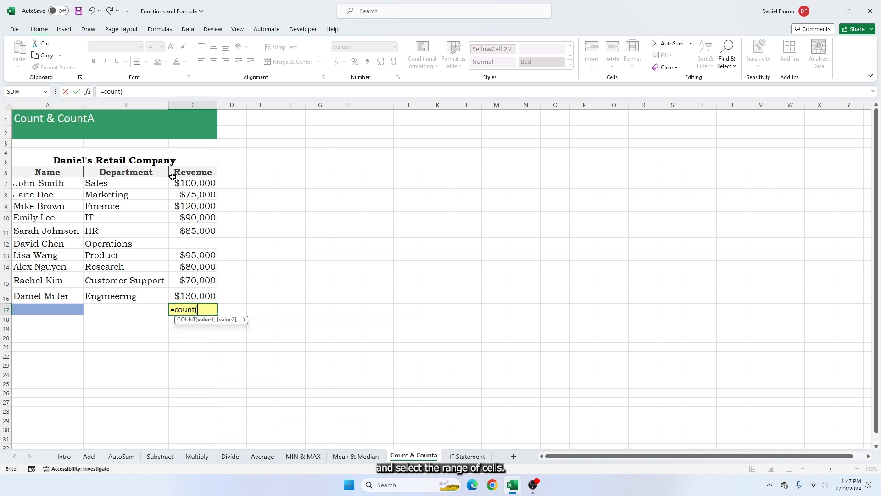
drag(175, 181, 191, 293)
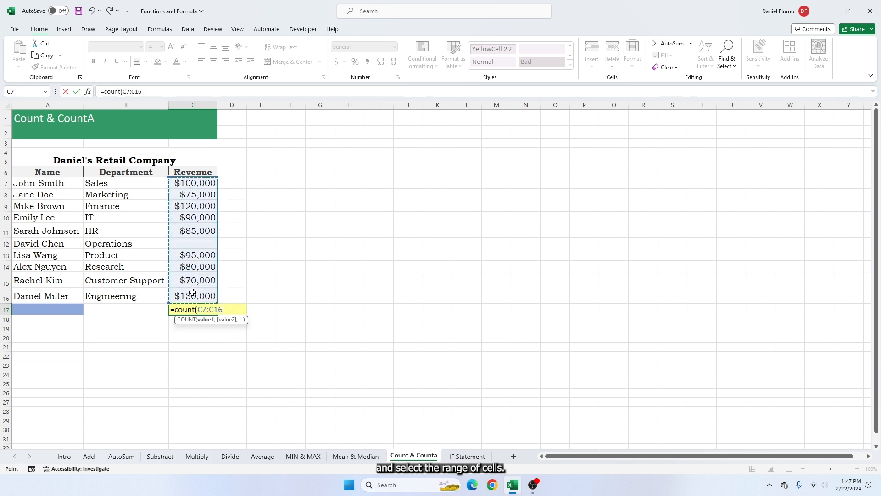
key(Return)
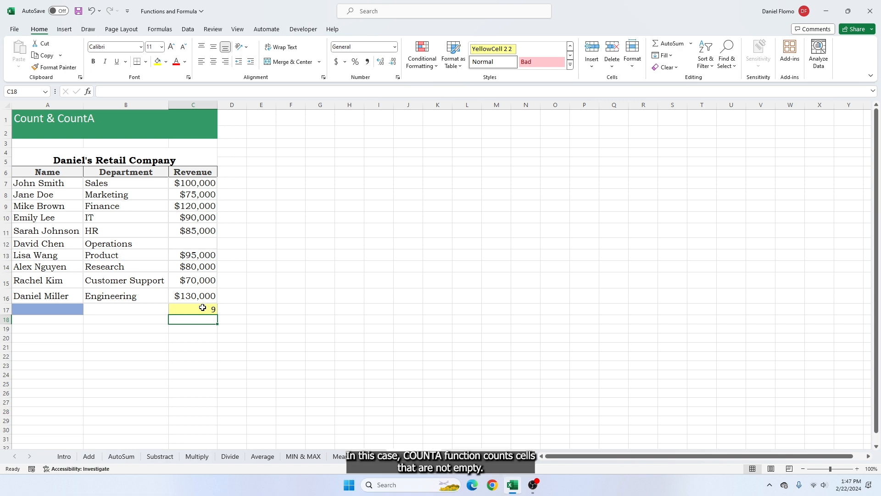
Enter a COUNTA formula over the Name cells A7:A16 in the blue cell A17 of the Count & Counta sheet
click(68, 310)
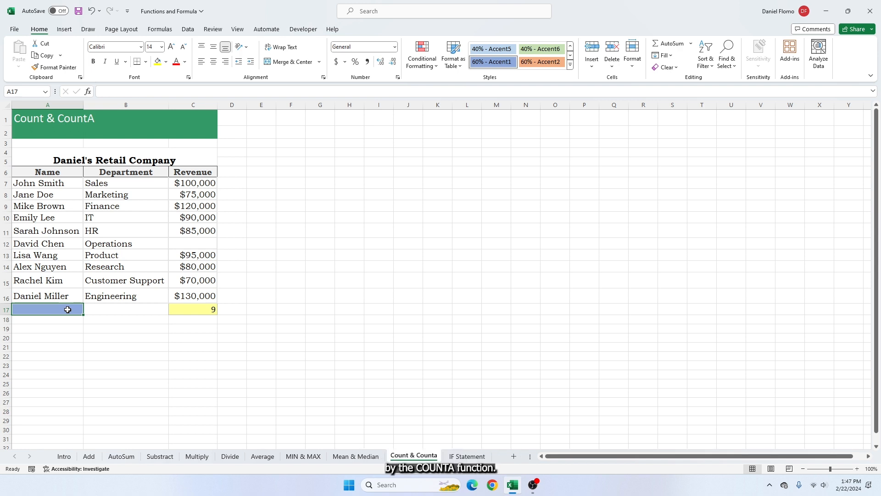
text(=)
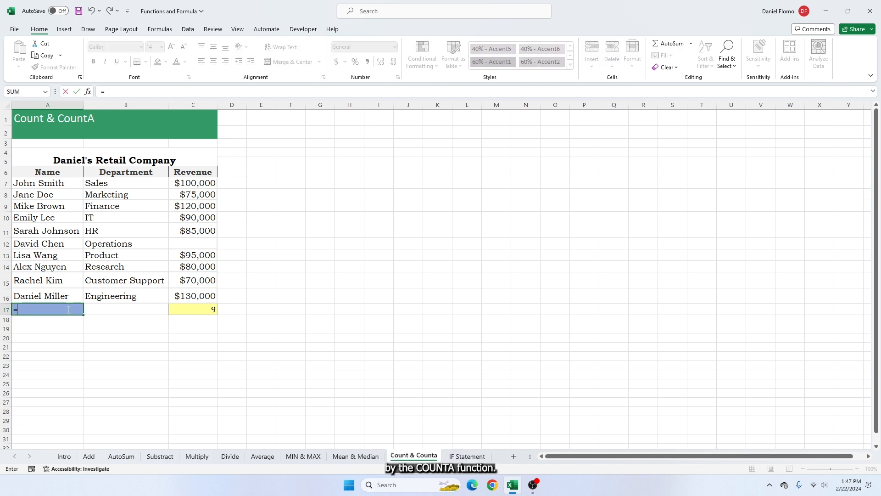
text(COUNTA)
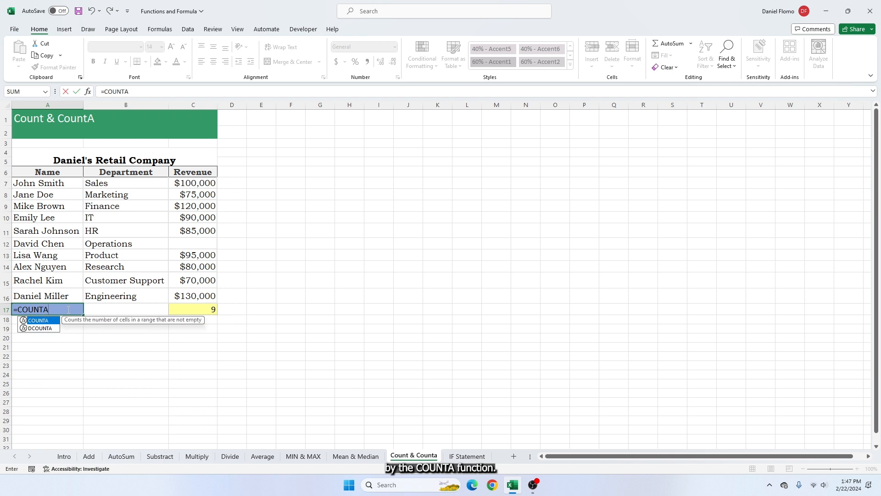
text(()
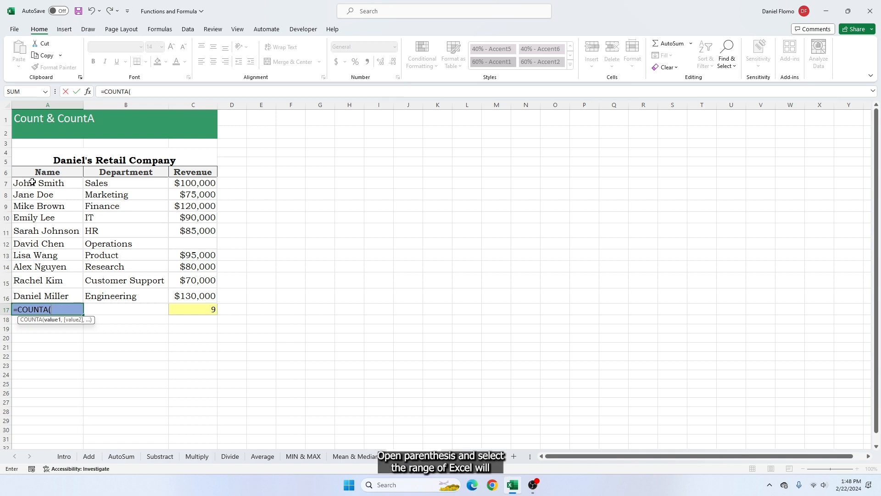
drag(33, 183, 42, 290)
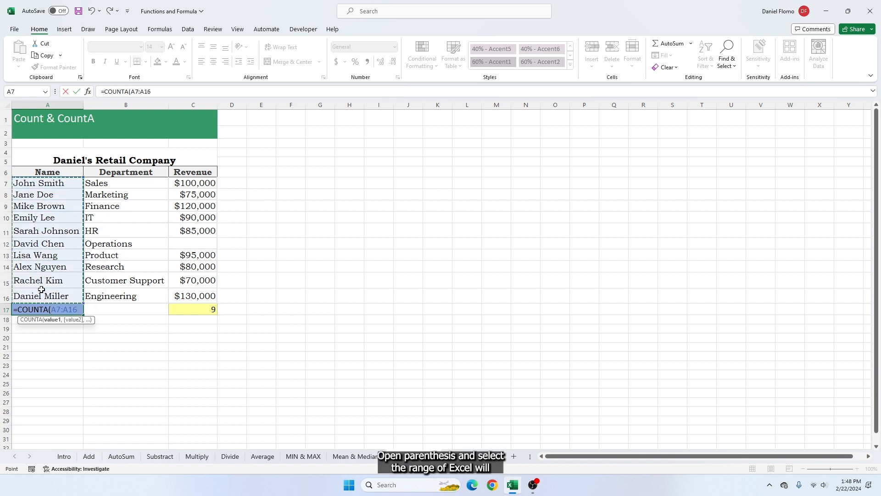
key(Return)
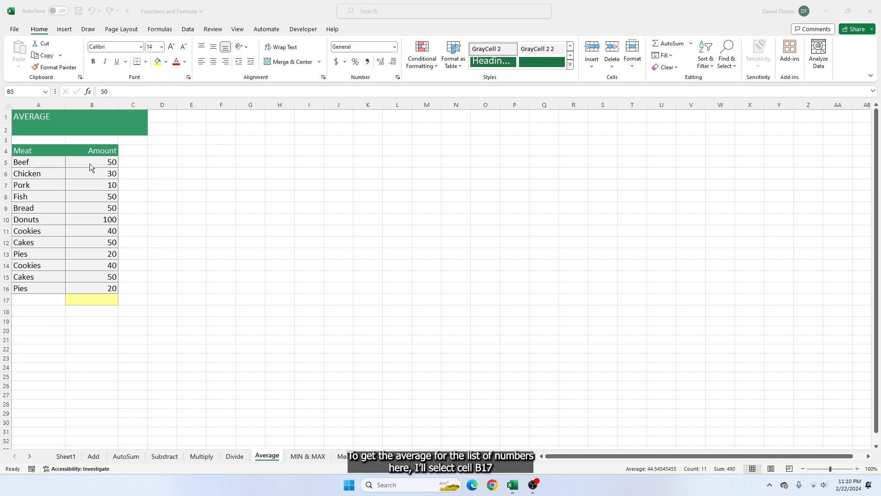
Enter an AVERAGE formula over the Amount cells B5:B16 in the yellow cell B17 of the Average sheet
drag(91, 162, 92, 278)
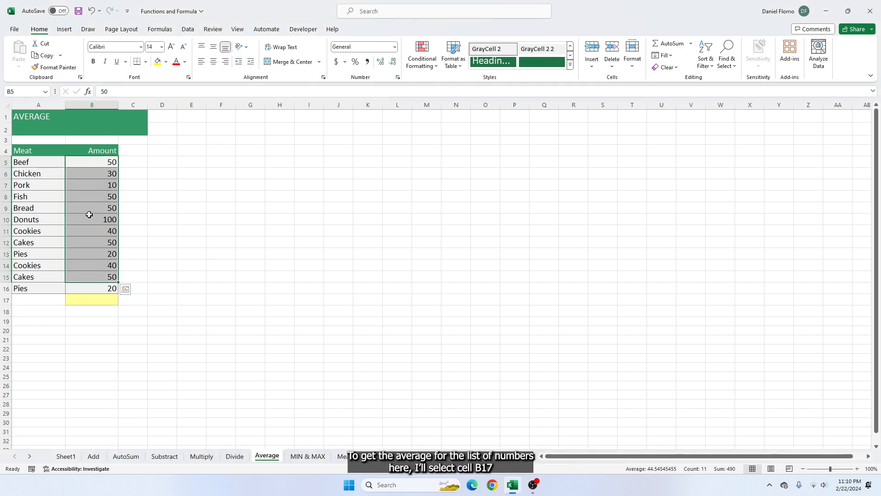
click(100, 302)
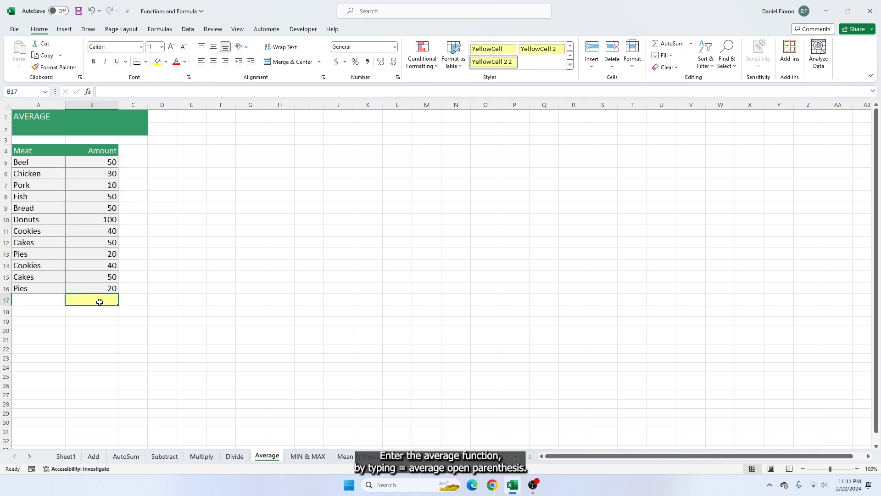
text(=AVERAGE)
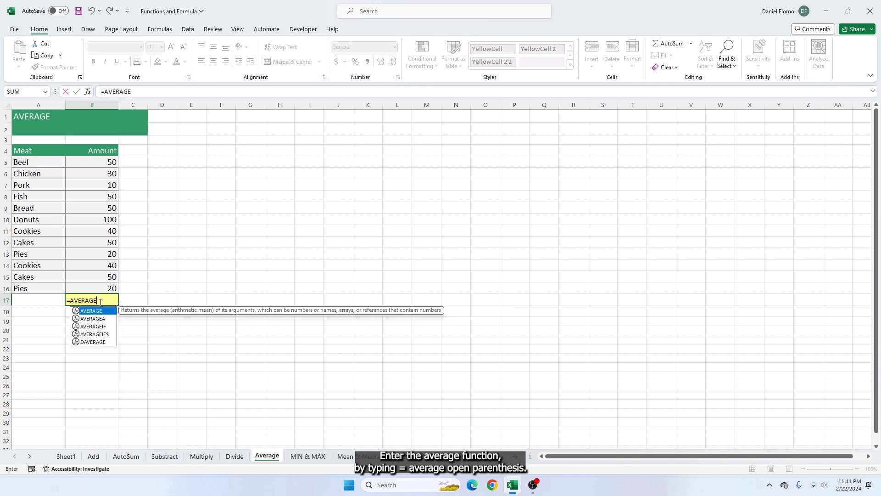
text(()
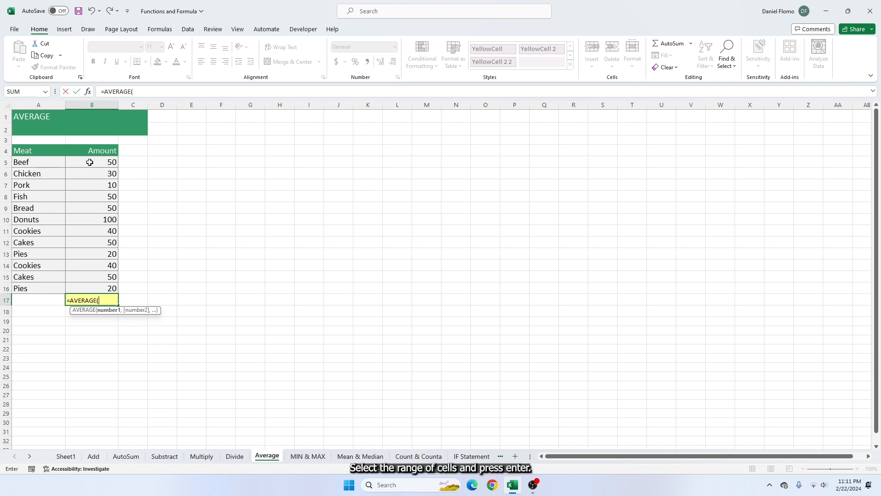
drag(91, 164, 93, 287)
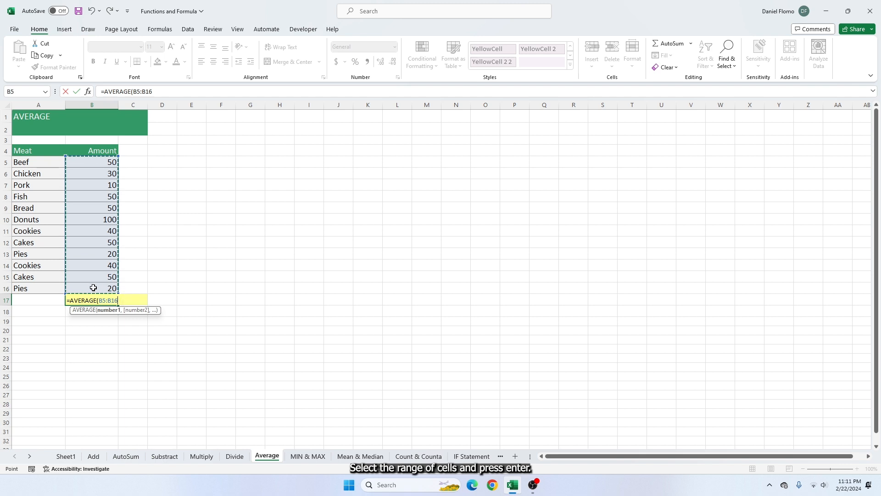
key(Return)
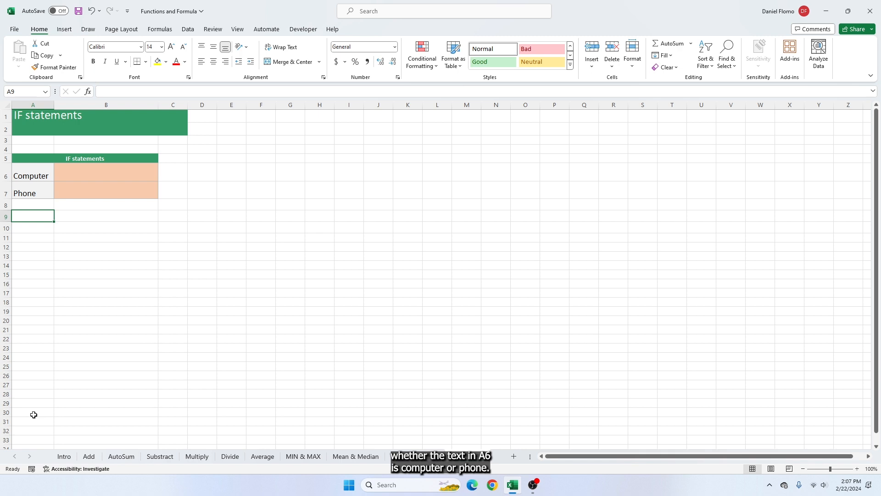
Enter an IF formula in cell B6 that tests whether A6 equals "Computer" and returns TRUE if so, otherwise FALSE
click(80, 173)
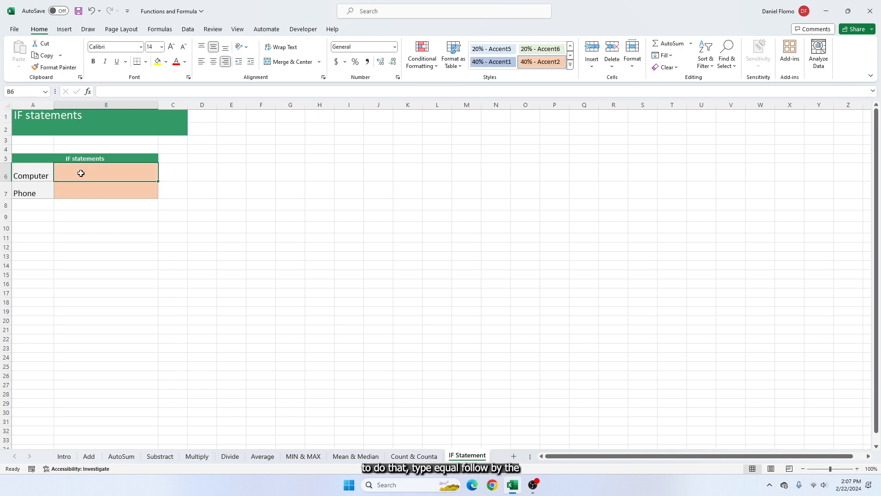
text(=)
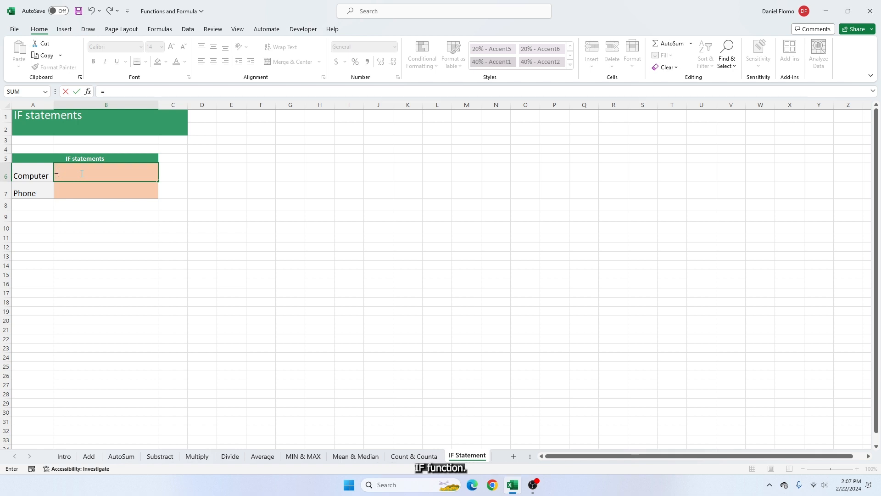
text(IF()
click(30, 178)
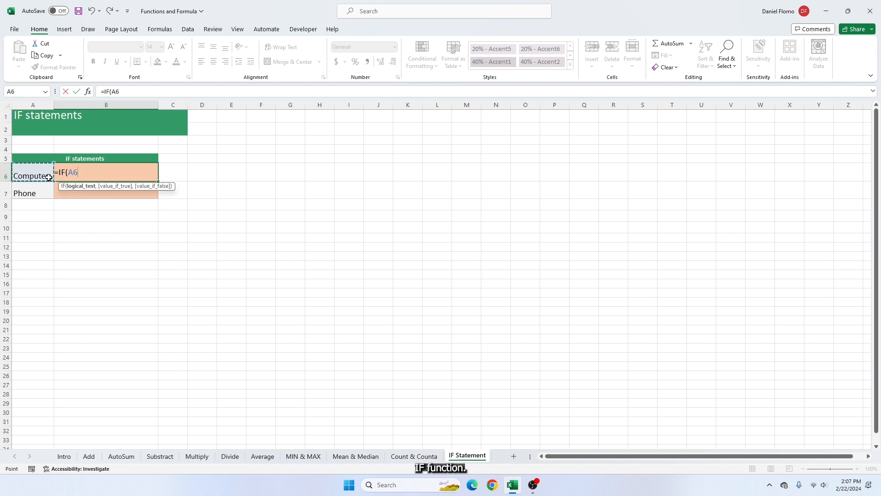
text(="C)
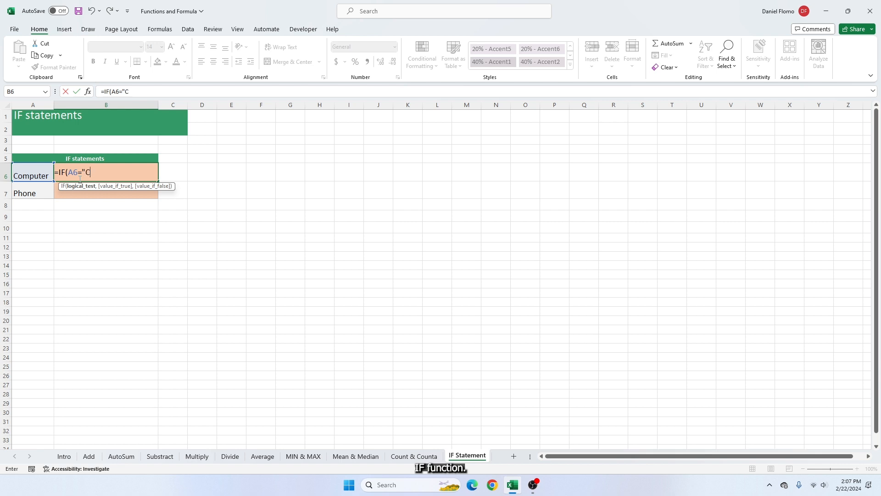
text(omputer", TRUE)
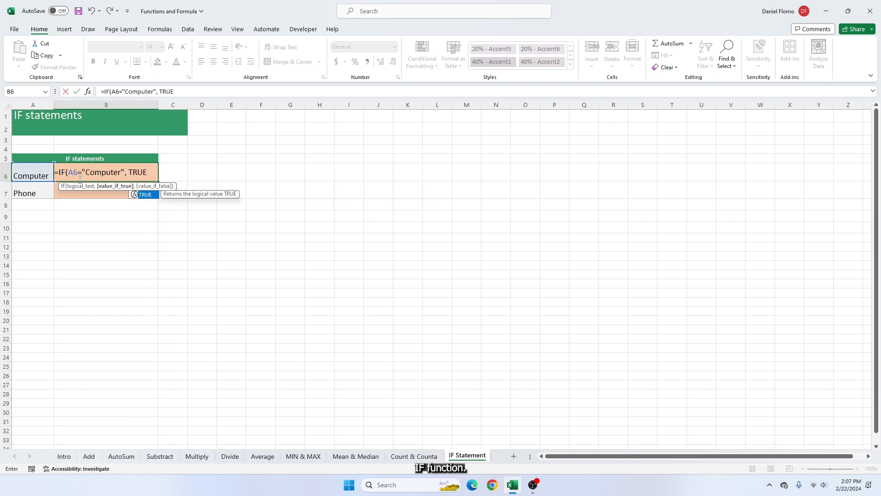
text(, FALSE))
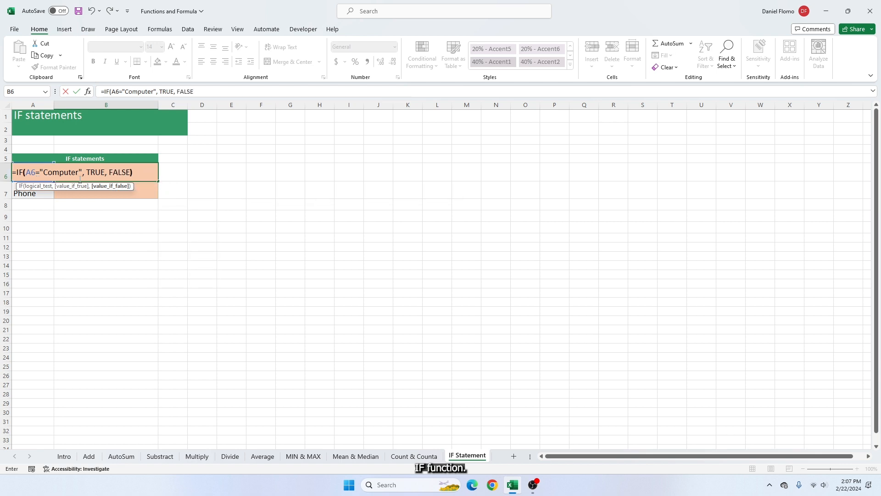
key(Return)
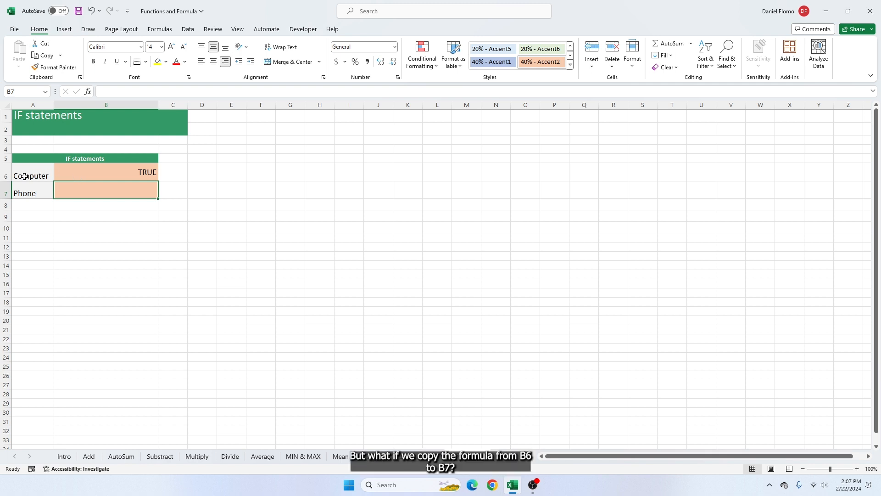
Copy the IF formula from cell B6 into cell B7 beside Phone
click(128, 172)
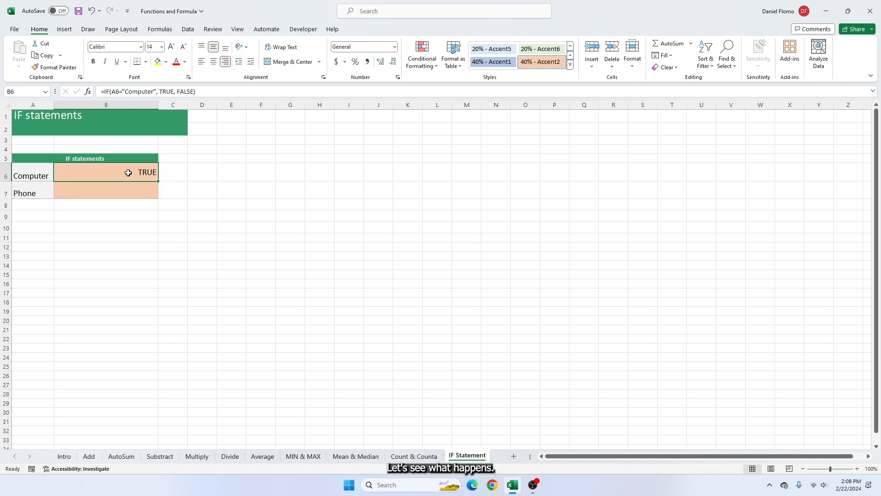
right_click(128, 173)
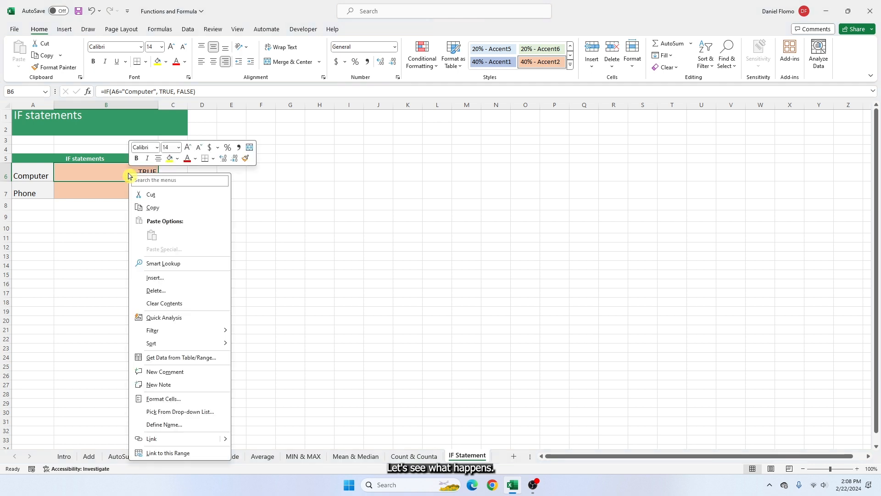
click(155, 199)
click(131, 194)
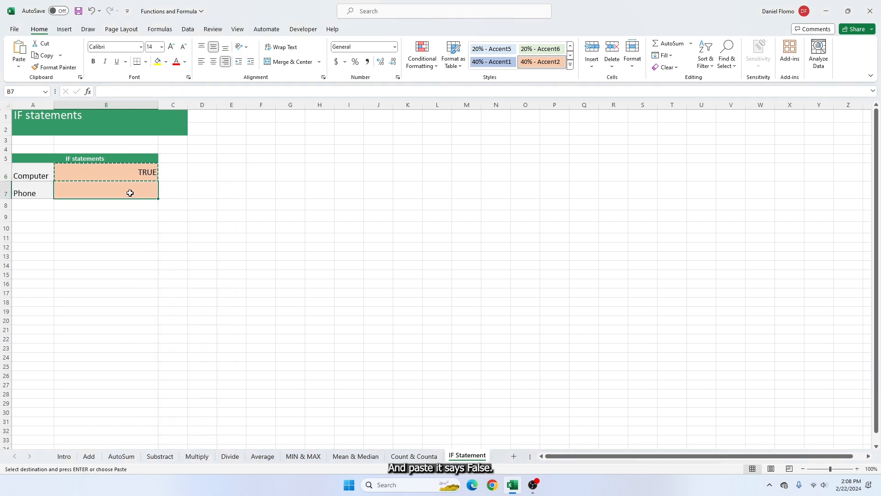
key(ctrl+v)
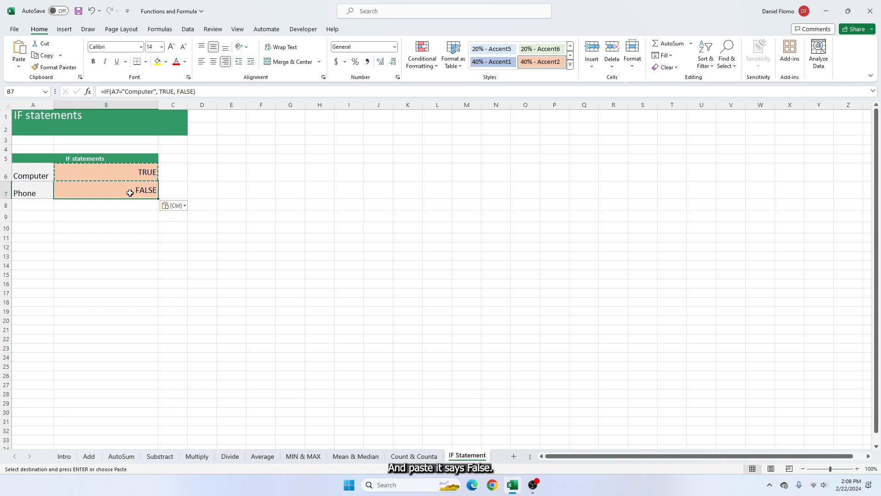